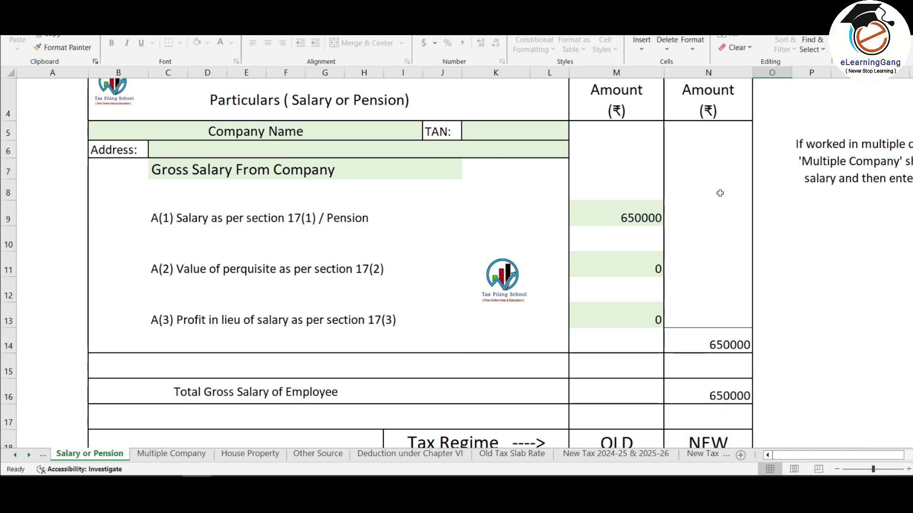
Step: Review the Salary or Pension computation and the New Tax 2024-25 & 2025-26 sheet in the tax workbook
{"action": "left_click", "coordinate": [641, 207]}
{"action": "scroll", "coordinate": [642, 209], "scroll_direction": "down", "scroll_amount": 2}
{"action": "scroll", "coordinate": [641, 205], "scroll_direction": "up", "scroll_amount": 3}
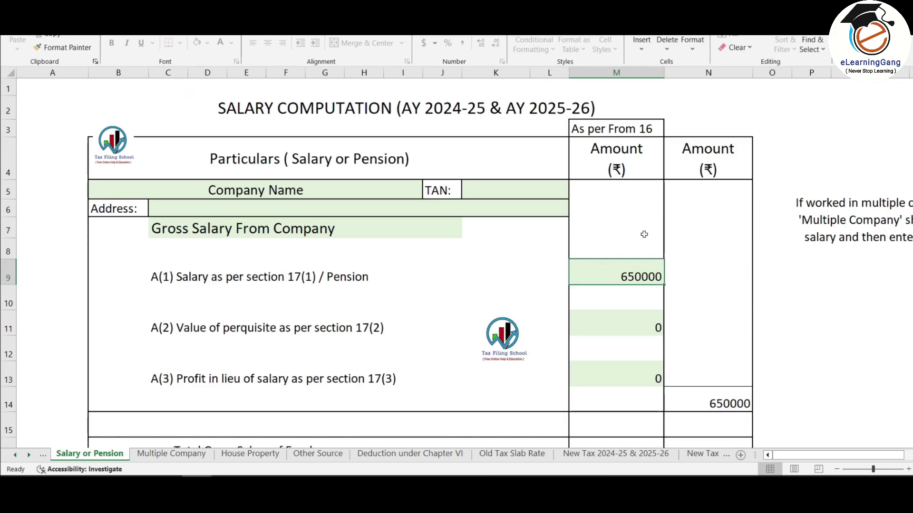
{"action": "scroll", "coordinate": [640, 217], "scroll_direction": "down", "scroll_amount": 1}
{"action": "scroll", "coordinate": [665, 205], "scroll_direction": "down", "scroll_amount": 10}
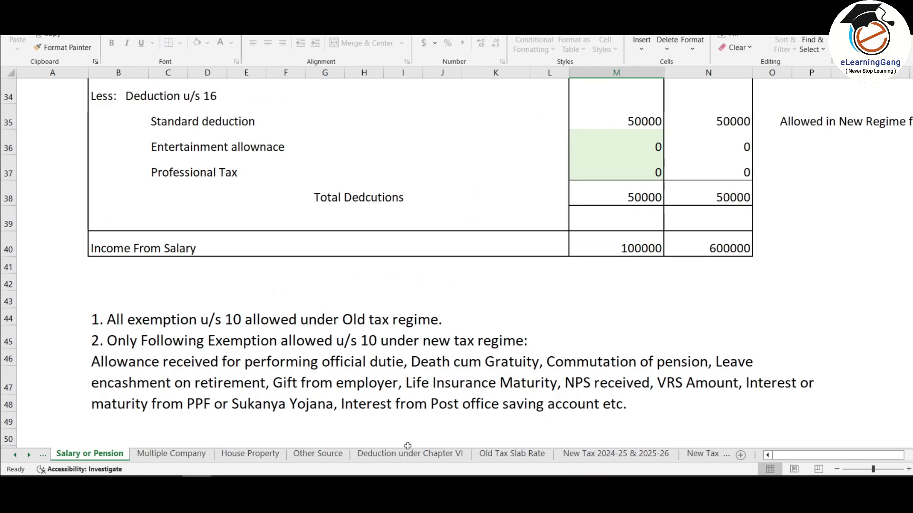
{"action": "left_click", "coordinate": [512, 454]}
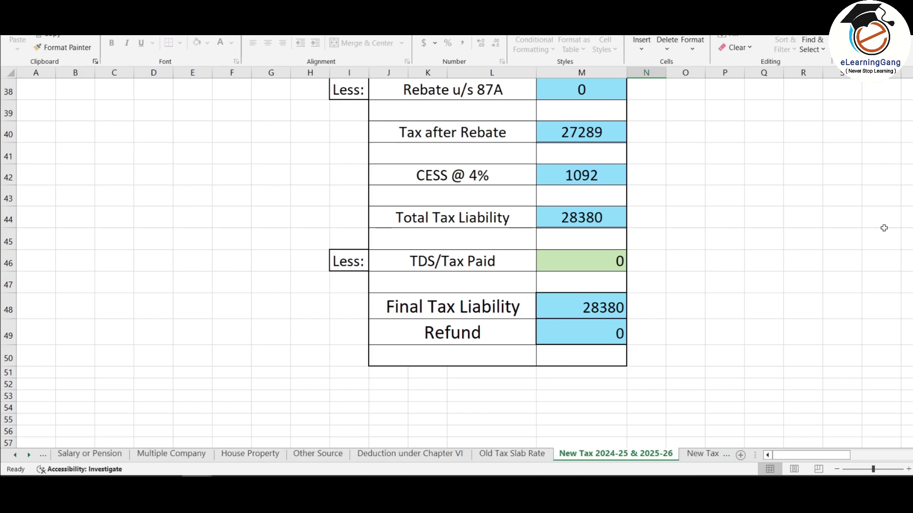
{"action": "left_click", "coordinate": [113, 456]}
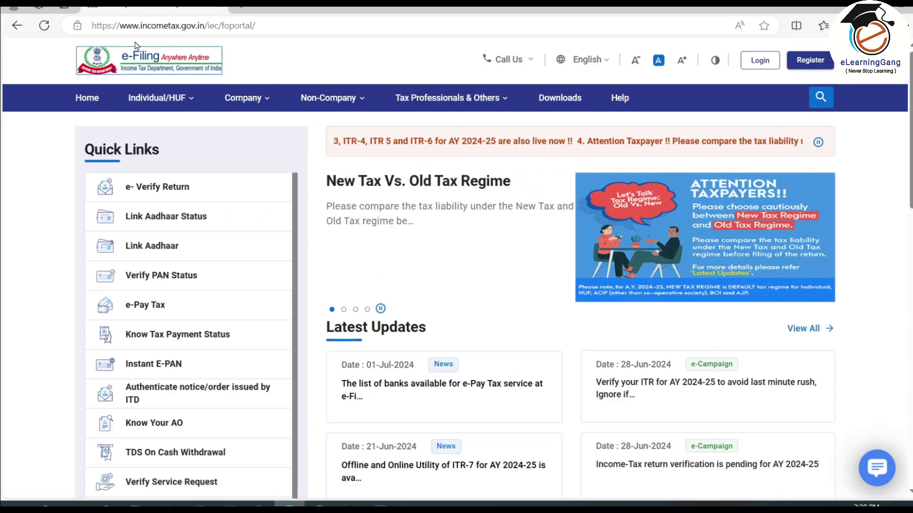
Step: Log in to the income tax e-Filing portal and look over the available income tax return options
{"action": "left_click", "coordinate": [756, 65]}
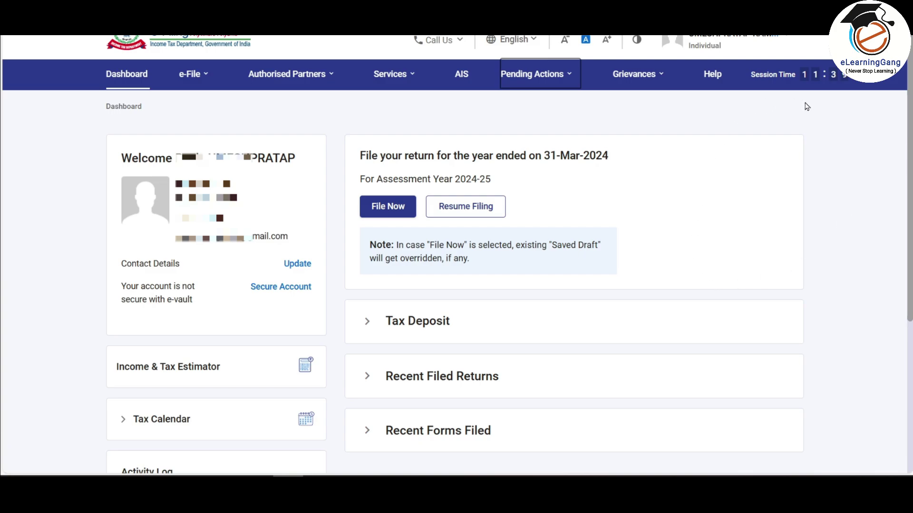
{"action": "left_click", "coordinate": [190, 74]}
{"action": "mouse_move", "coordinate": [228, 104]}
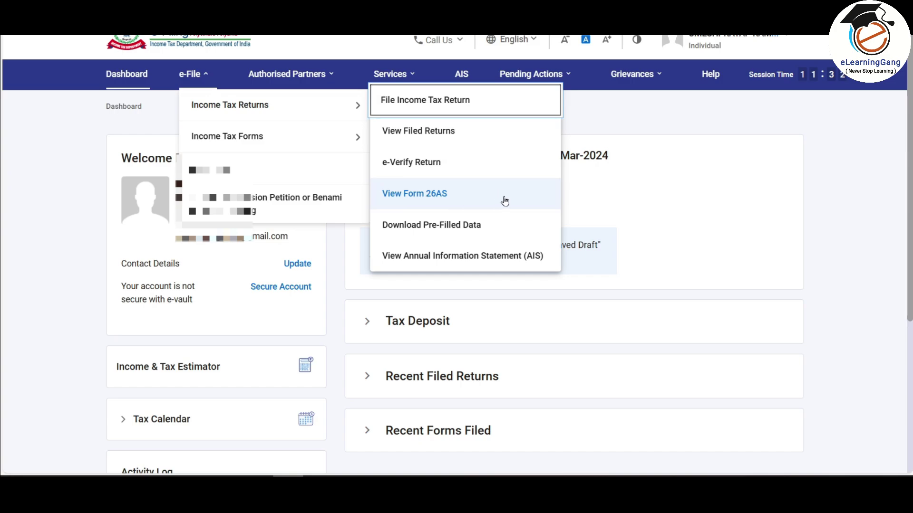
{"action": "left_click", "coordinate": [618, 187]}
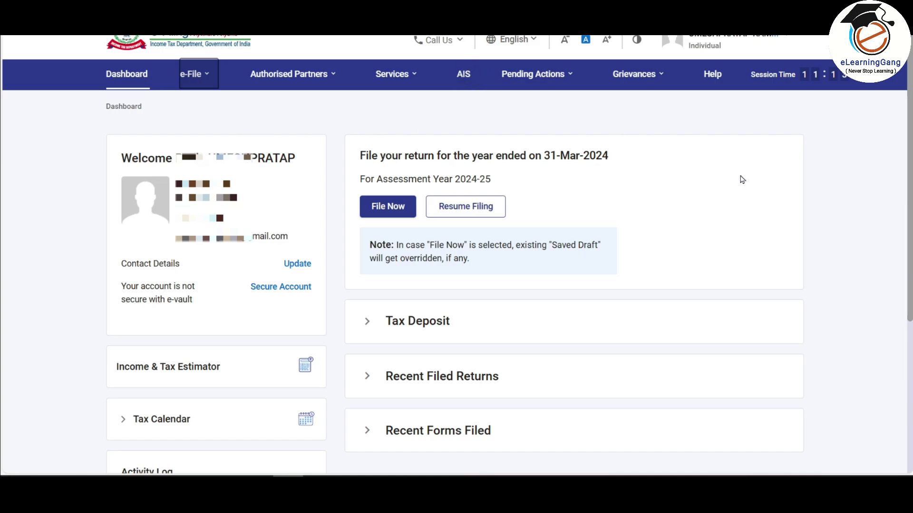
{"action": "left_click", "coordinate": [239, 75]}
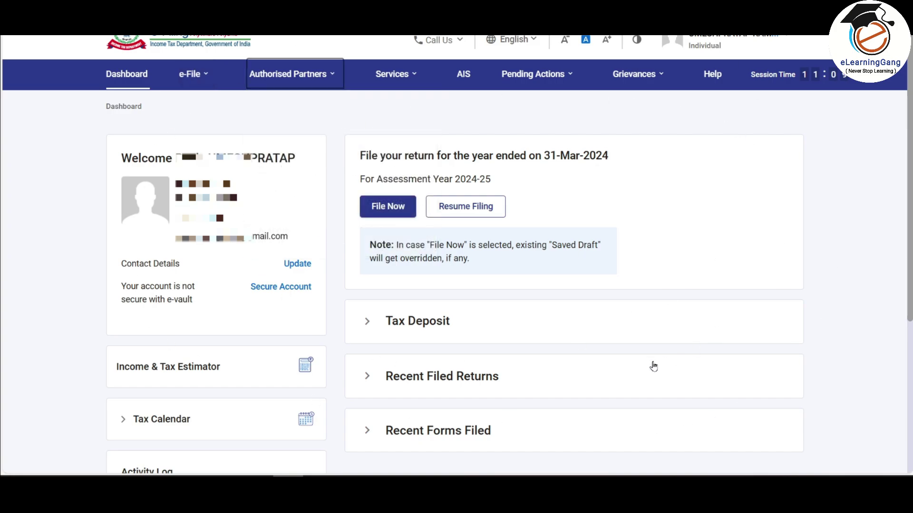
Step: Start filing an income tax return for assessment year 2024-25 (Current A.Y.) in Online mode
{"action": "left_click", "coordinate": [385, 210]}
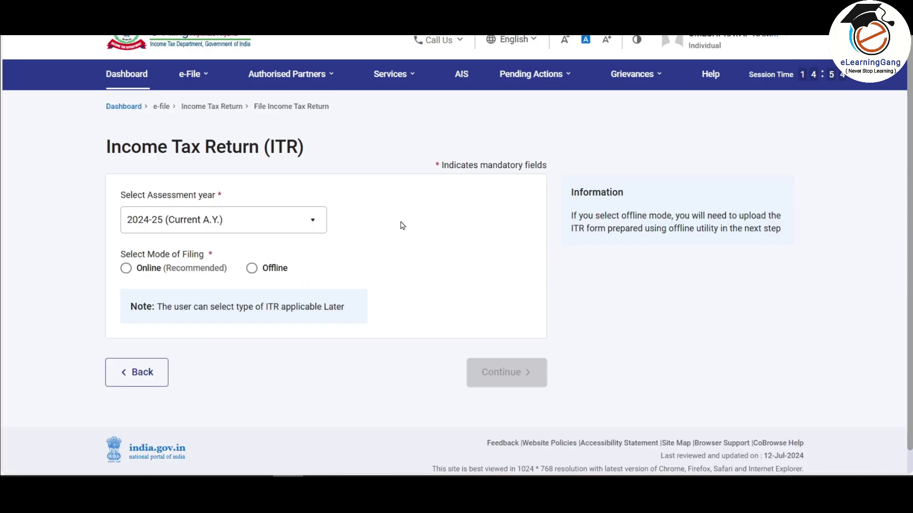
{"action": "left_click", "coordinate": [265, 224]}
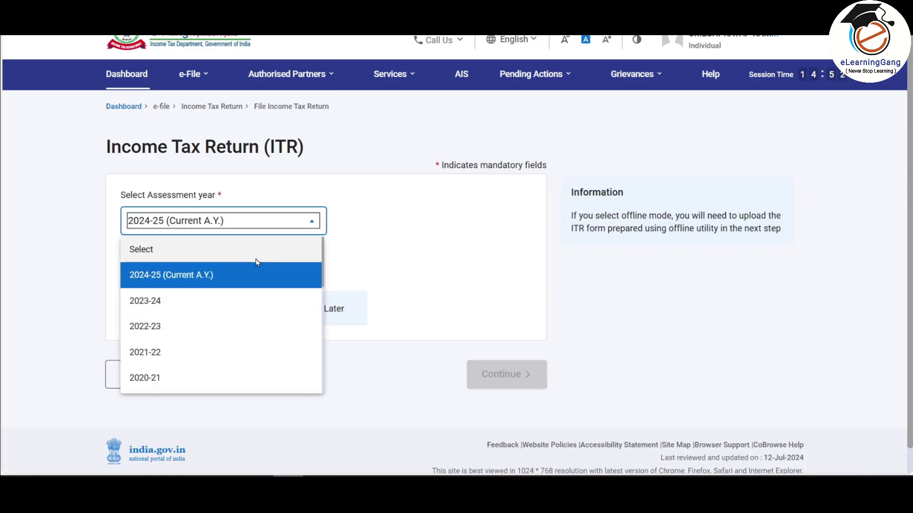
{"action": "left_click", "coordinate": [212, 277]}
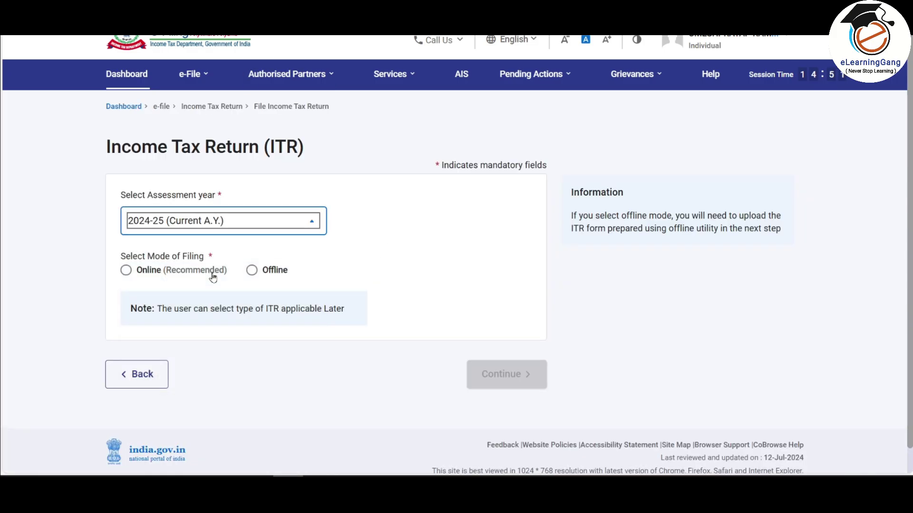
{"action": "left_click", "coordinate": [144, 269]}
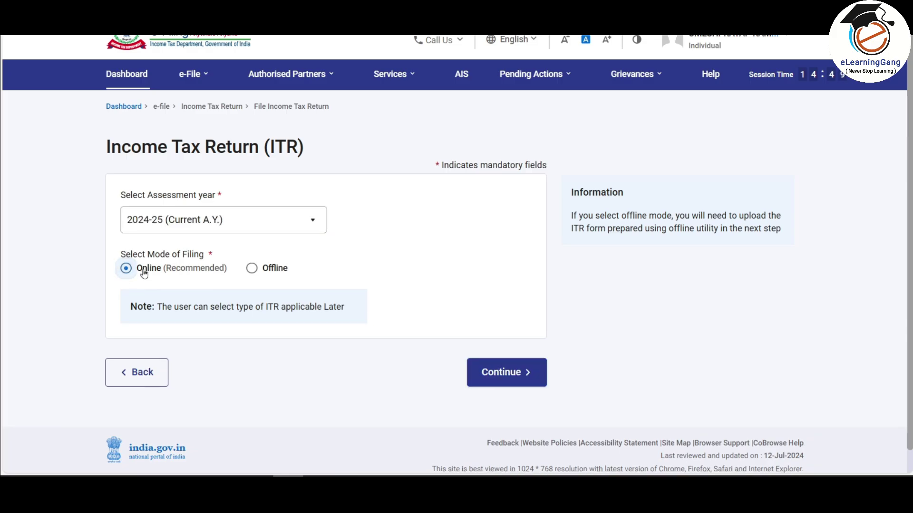
{"action": "left_click", "coordinate": [526, 381]}
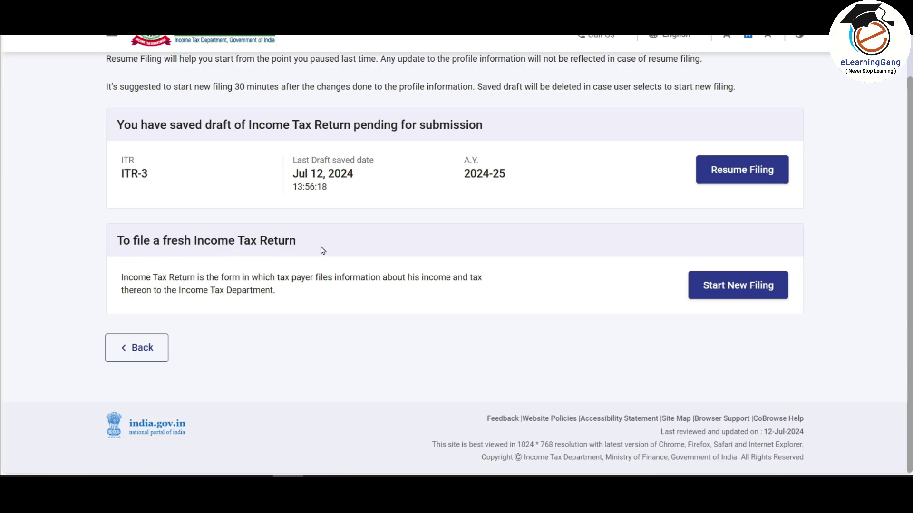
Step: Start a new filing instead of resuming the saved draft, with Individual as the applicable status
{"action": "left_click", "coordinate": [759, 286]}
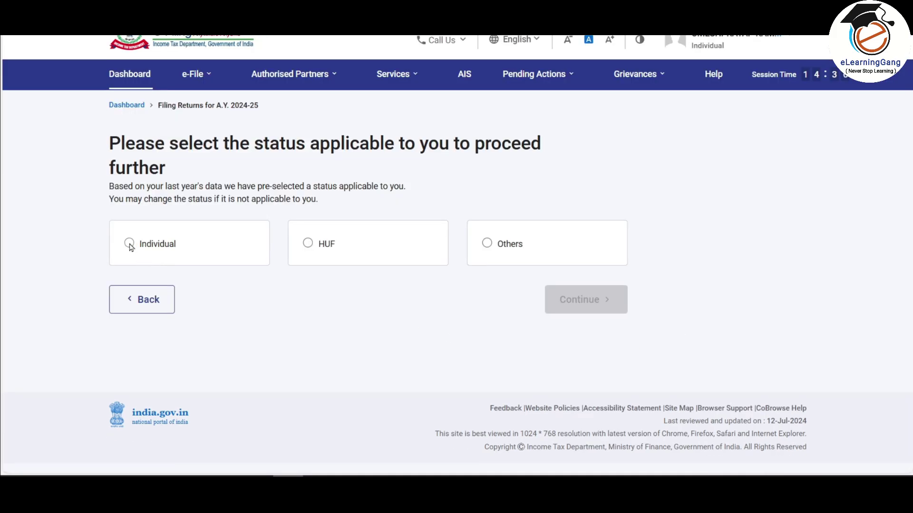
{"action": "left_click", "coordinate": [130, 244]}
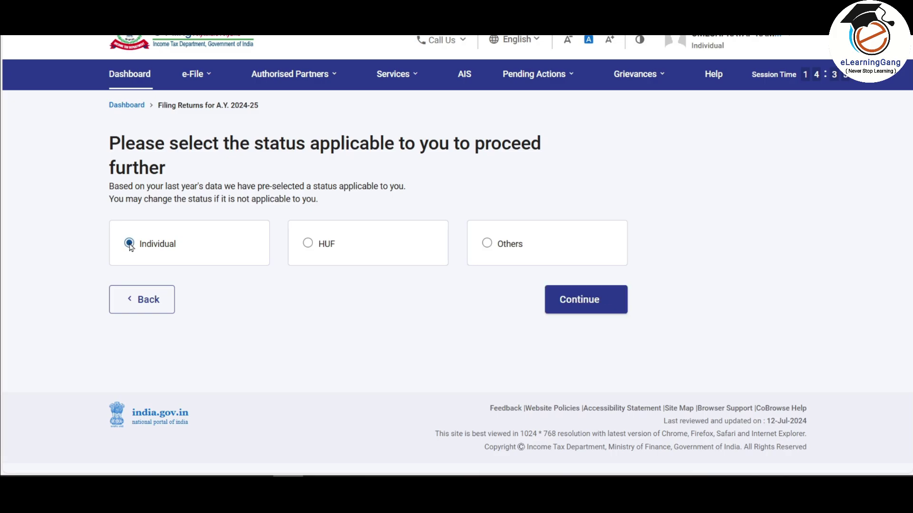
{"action": "left_click", "coordinate": [608, 304]}
Step: Choose the ITR-1 form, acknowledge the tax regime notice and get started with the return
{"action": "left_click", "coordinate": [569, 261]}
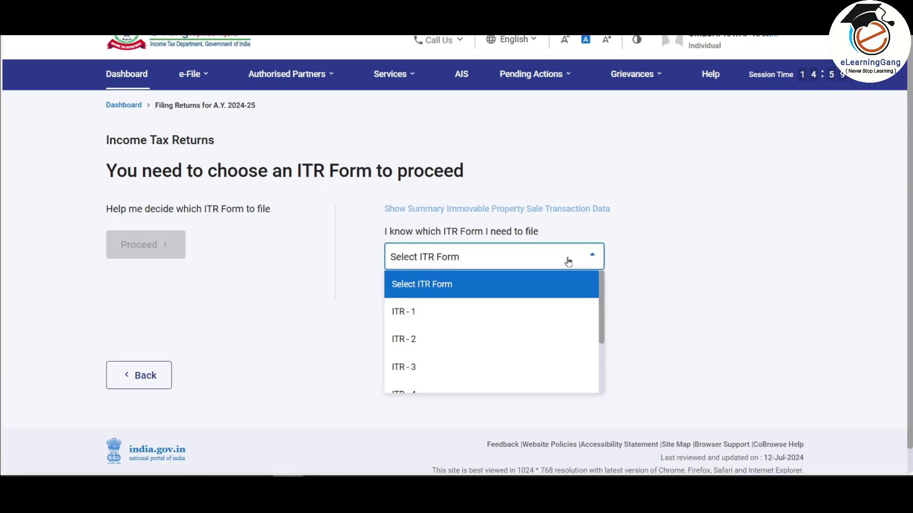
{"action": "left_click", "coordinate": [455, 322]}
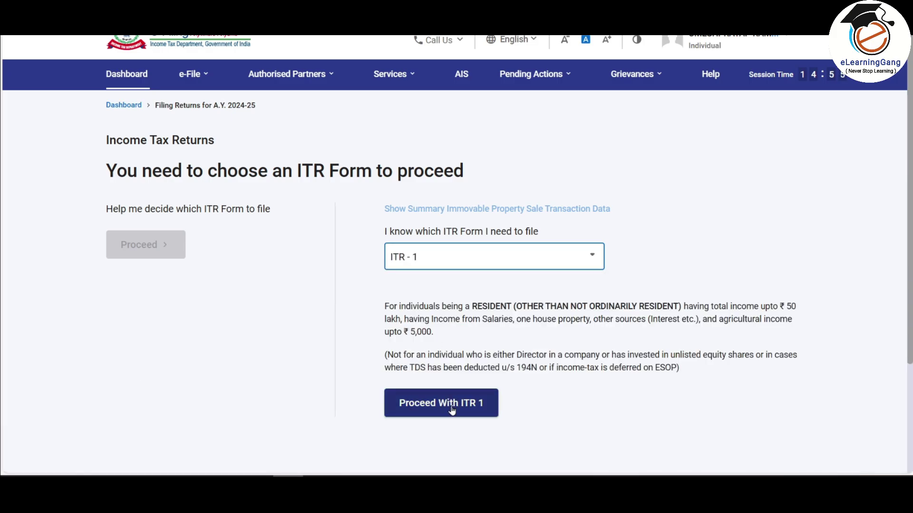
{"action": "left_click", "coordinate": [468, 410]}
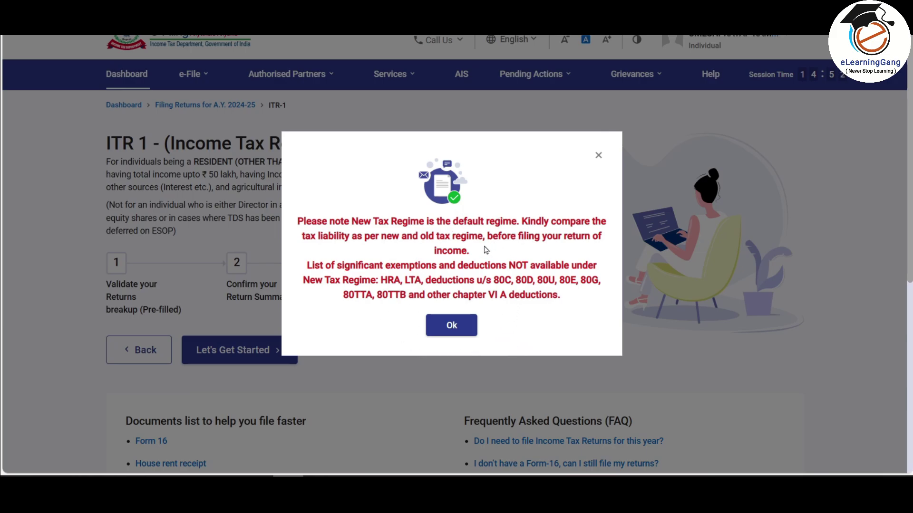
{"action": "left_click", "coordinate": [456, 327]}
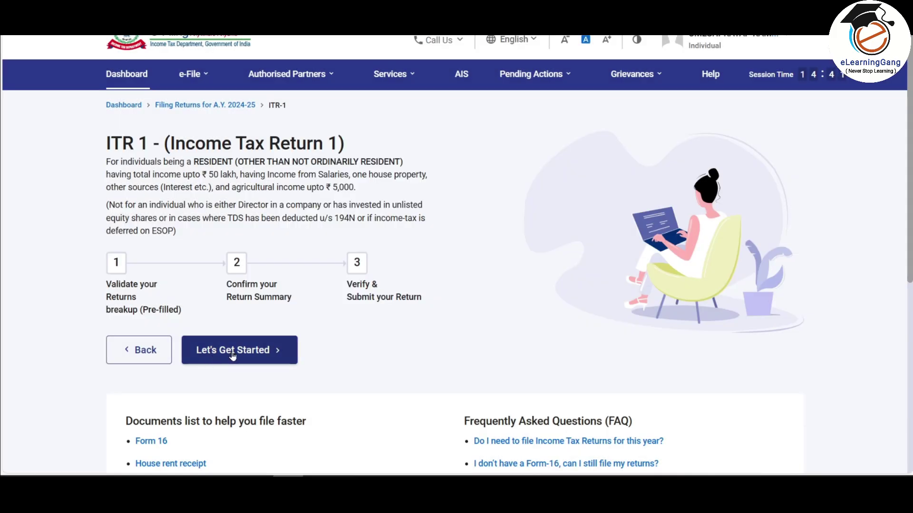
{"action": "left_click", "coordinate": [275, 350]}
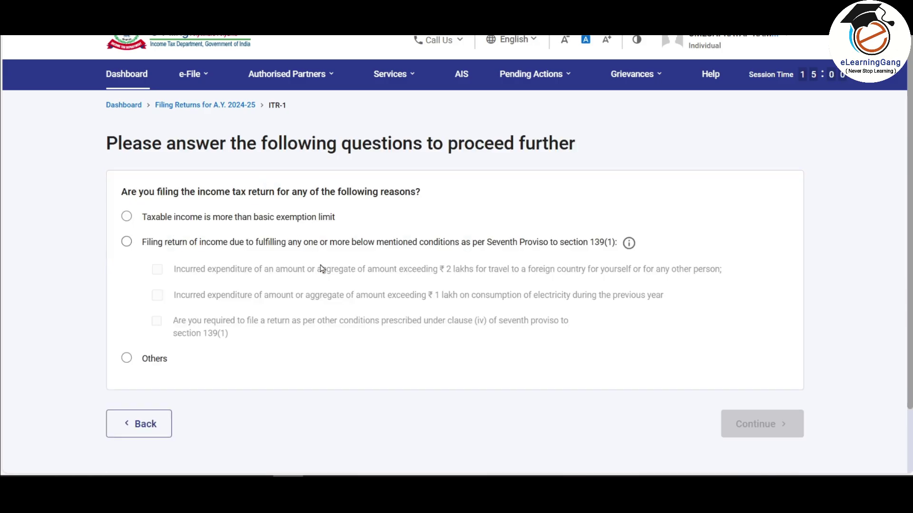
Step: Give taxable income above the basic exemption limit as the filing reason and acknowledge the pre-filled data notice
{"action": "left_click", "coordinate": [126, 217]}
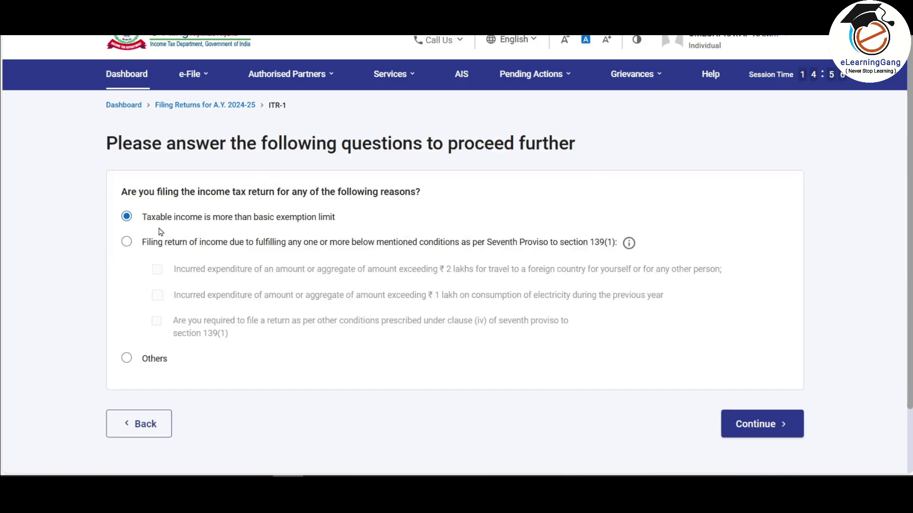
{"action": "left_click", "coordinate": [756, 424]}
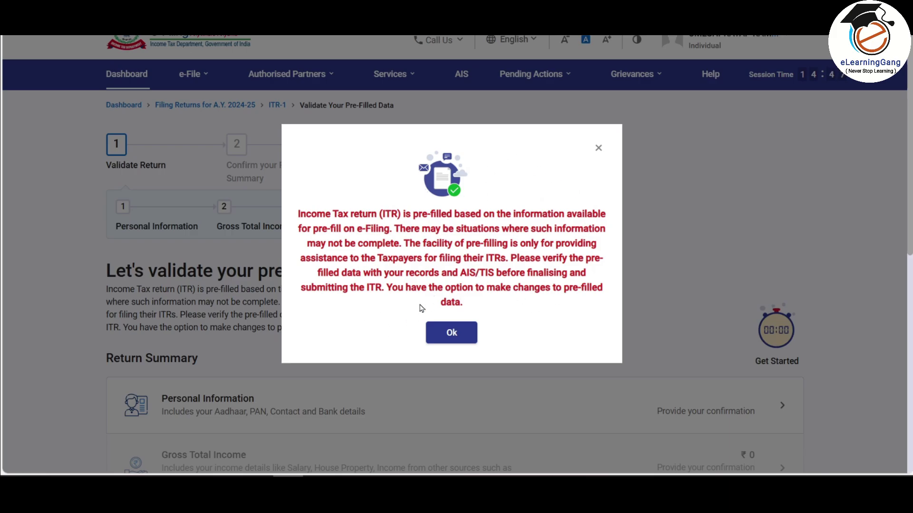
{"action": "left_click", "coordinate": [452, 334]}
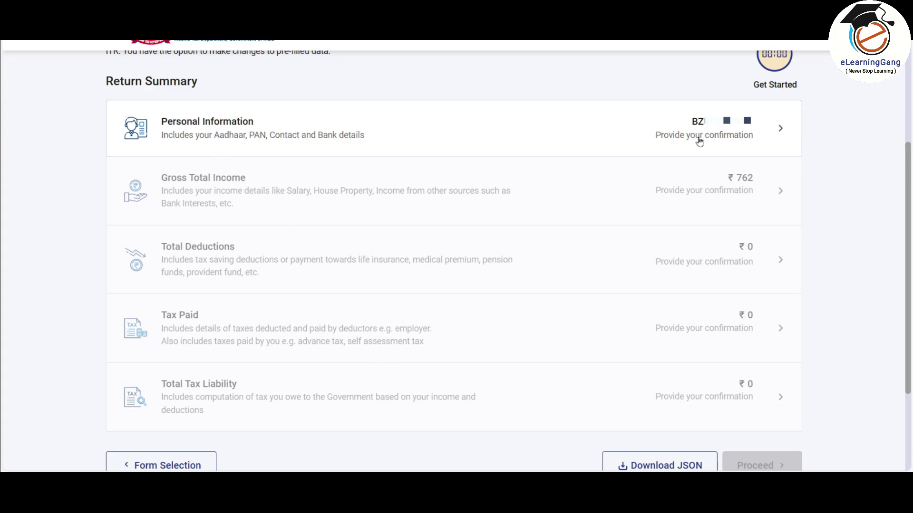
Step: Open the Personal Information section of the return and select Other Pensioners as the nature of employment
{"action": "left_click", "coordinate": [581, 136]}
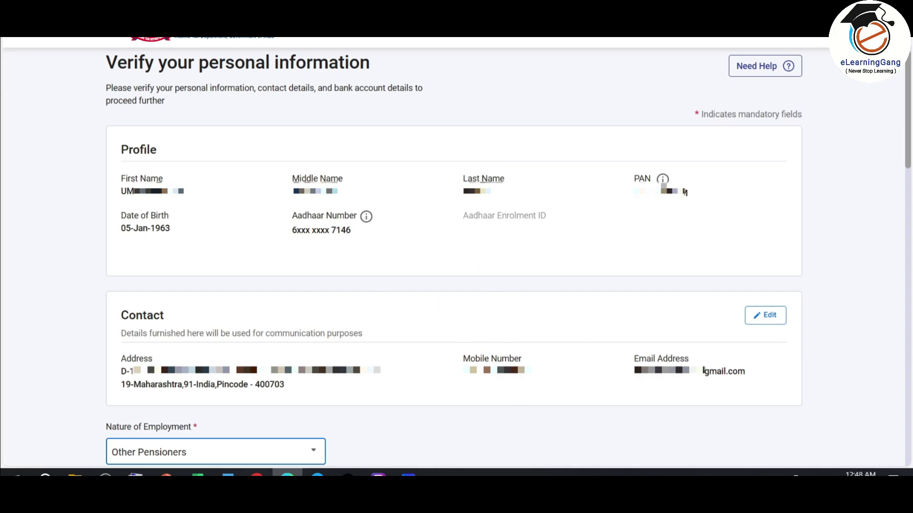
{"action": "scroll", "coordinate": [817, 219], "scroll_direction": "down", "scroll_amount": 7}
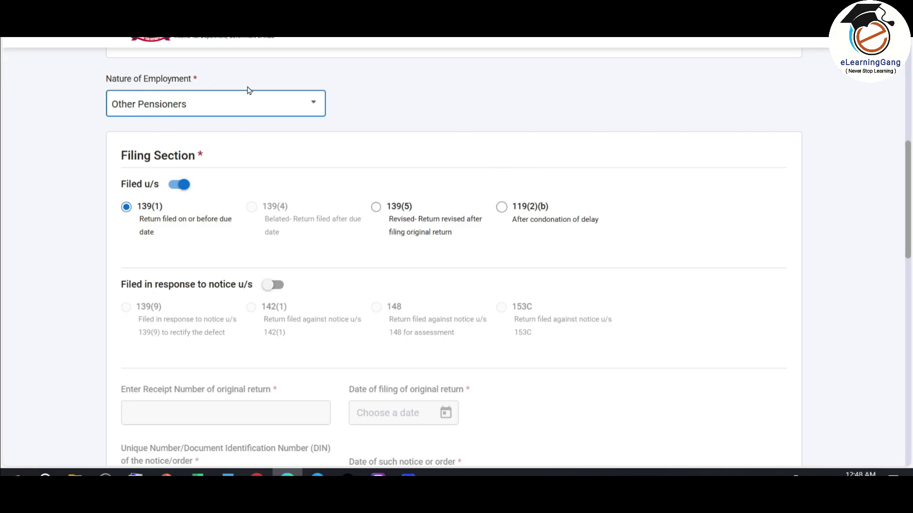
{"action": "left_click", "coordinate": [306, 105]}
{"action": "scroll", "coordinate": [325, 192], "scroll_direction": "down", "scroll_amount": 1}
{"action": "mouse_move", "coordinate": [326, 196]}
{"action": "left_mouse_down"}
{"action": "mouse_move", "coordinate": [330, 172]}
{"action": "mouse_move", "coordinate": [325, 190]}
{"action": "left_mouse_up"}
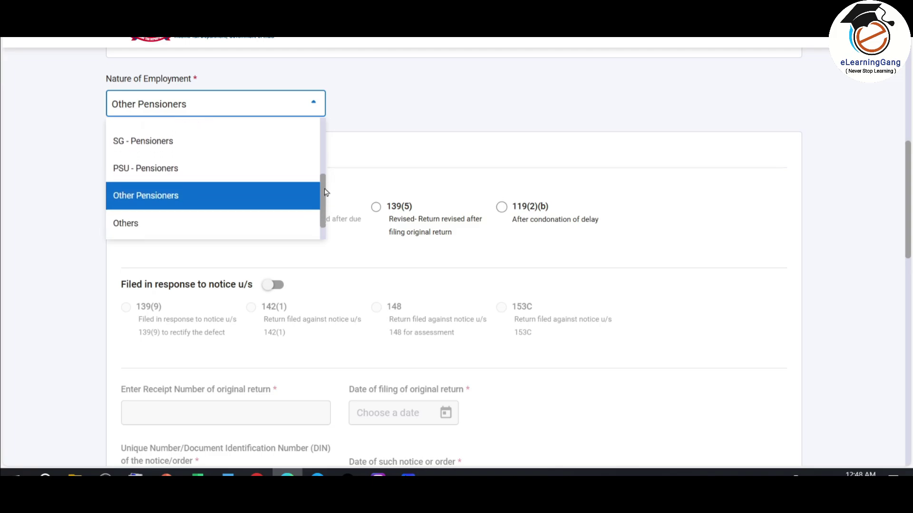
{"action": "left_click", "coordinate": [276, 194]}
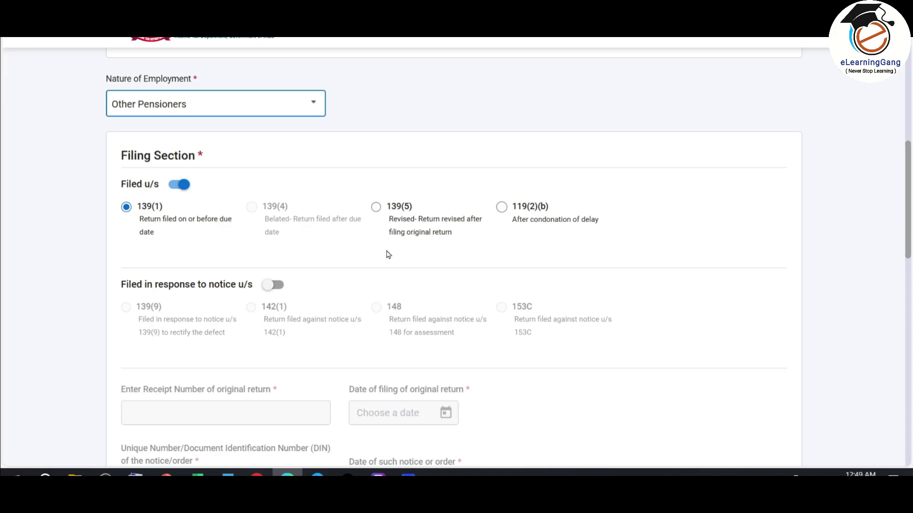
Step: Answer Yes to opting out of the new tax regime, check the bank details and confirm the personal information
{"action": "scroll", "coordinate": [338, 201], "scroll_direction": "down", "scroll_amount": 8}
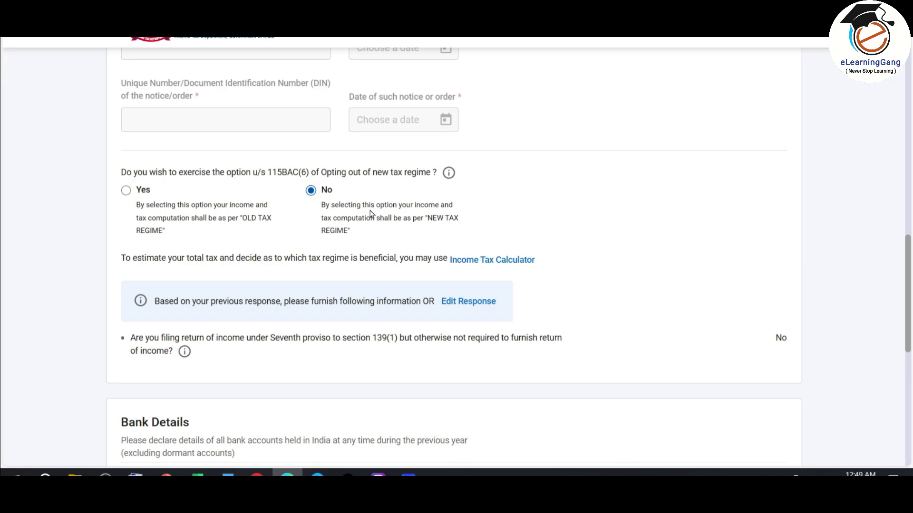
{"action": "left_click", "coordinate": [126, 191]}
{"action": "scroll", "coordinate": [395, 205], "scroll_direction": "down", "scroll_amount": 5}
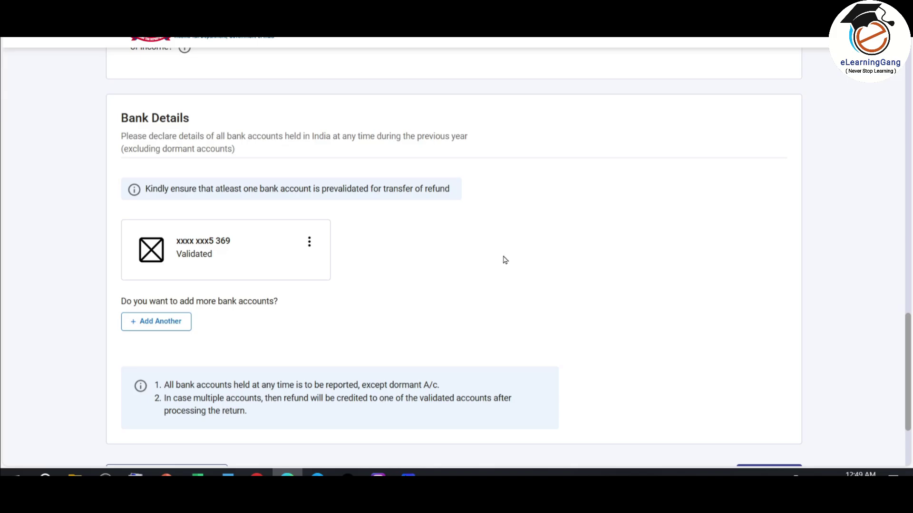
{"action": "scroll", "coordinate": [505, 260], "scroll_direction": "down", "scroll_amount": 3}
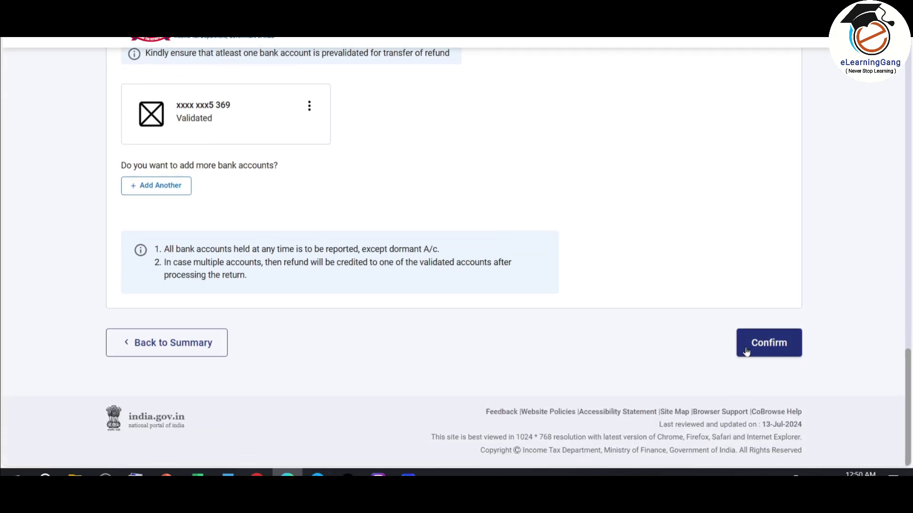
{"action": "left_click", "coordinate": [769, 343]}
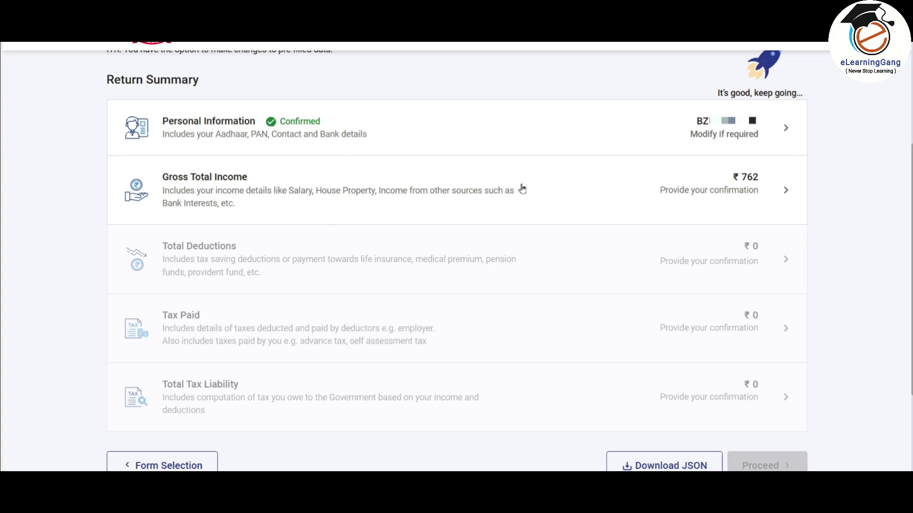
Step: Open the Gross Total Income section and review the salary, house property and other sources income details
{"action": "left_click", "coordinate": [545, 190]}
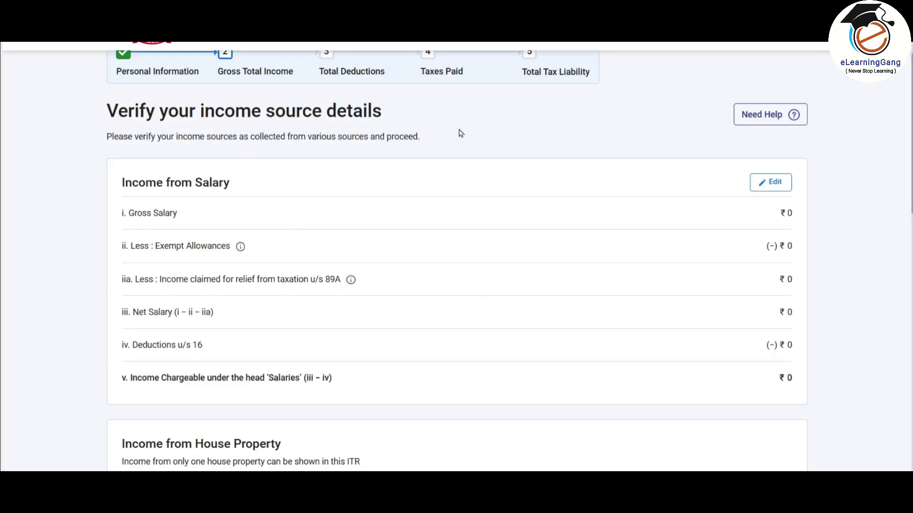
{"action": "scroll", "coordinate": [228, 193], "scroll_direction": "down", "scroll_amount": 2}
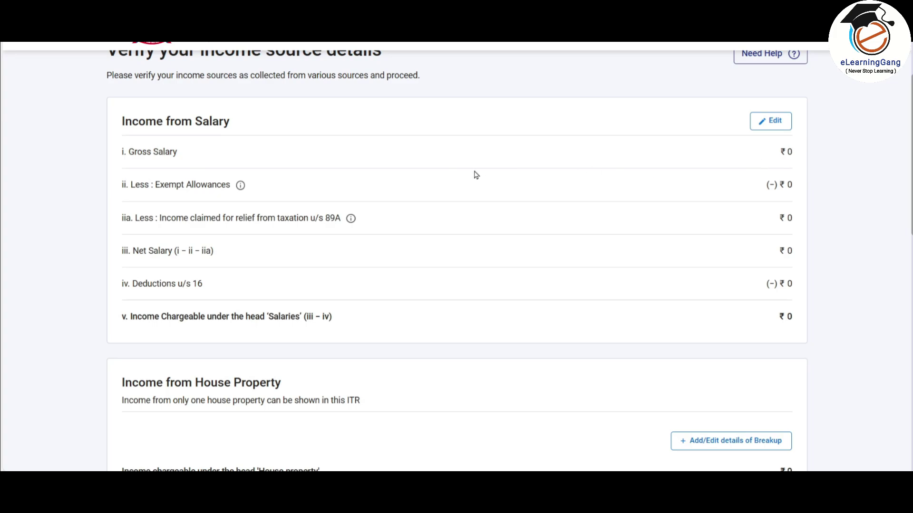
{"action": "scroll", "coordinate": [476, 175], "scroll_direction": "down", "scroll_amount": 6}
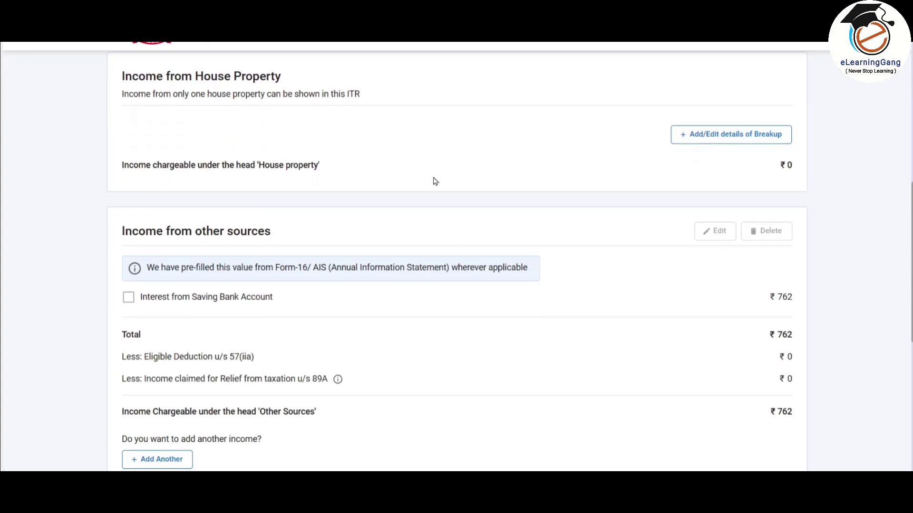
{"action": "scroll", "coordinate": [434, 298], "scroll_direction": "up", "scroll_amount": 1}
{"action": "scroll", "coordinate": [433, 298], "scroll_direction": "up", "scroll_amount": 7}
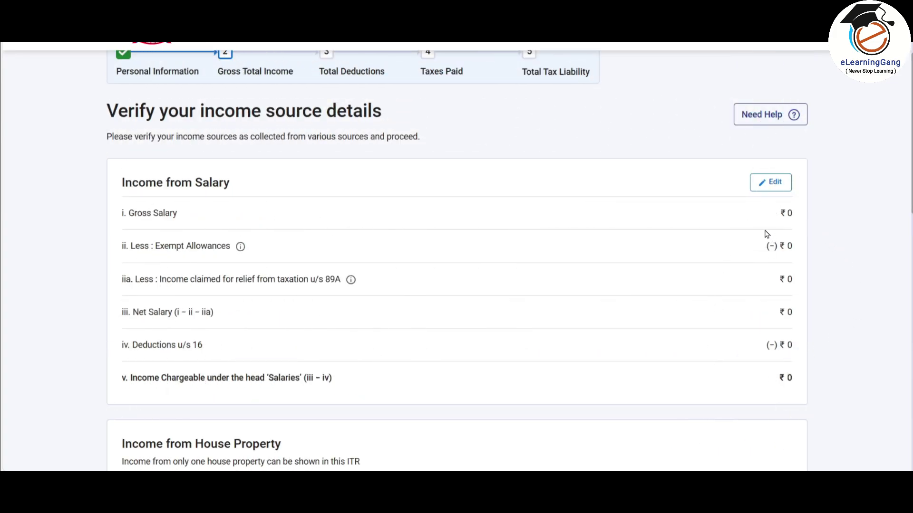
Step: Edit the Income from Salary details and set the salary as per section 17(1) to 6,50,000
{"action": "left_click", "coordinate": [773, 184]}
{"action": "scroll", "coordinate": [578, 247], "scroll_direction": "down", "scroll_amount": 2}
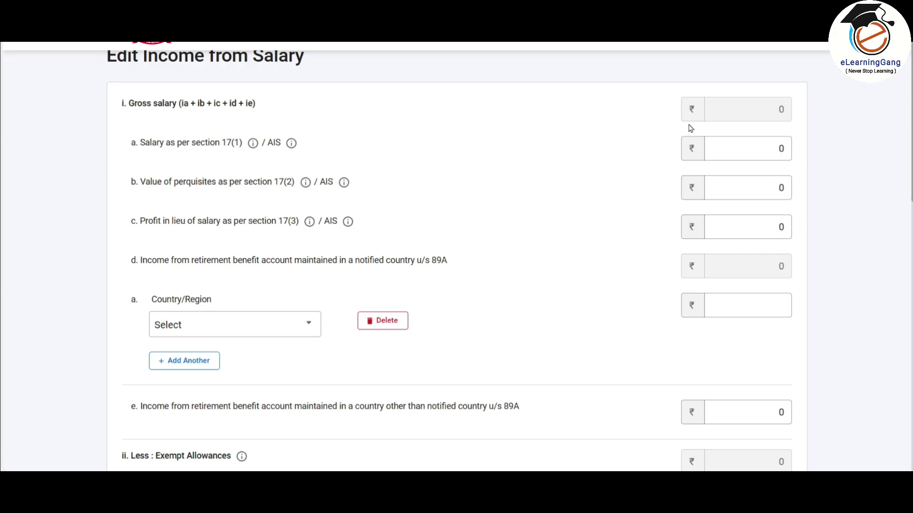
{"action": "left_click", "coordinate": [739, 148]}
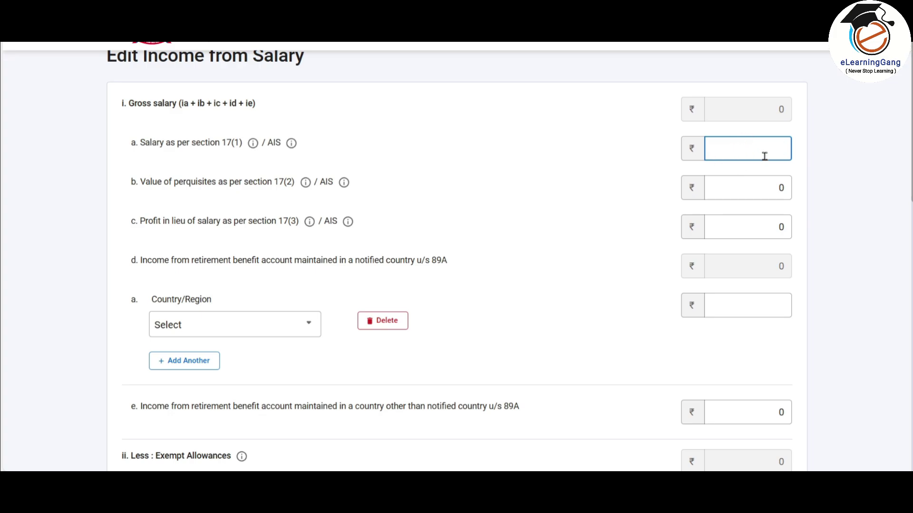
{"action": "type", "text": "6,50,000"}
{"action": "left_click", "coordinate": [606, 167]}
{"action": "scroll", "coordinate": [609, 167], "scroll_direction": "down", "scroll_amount": 1}
{"action": "scroll", "coordinate": [608, 167], "scroll_direction": "down", "scroll_amount": 3}
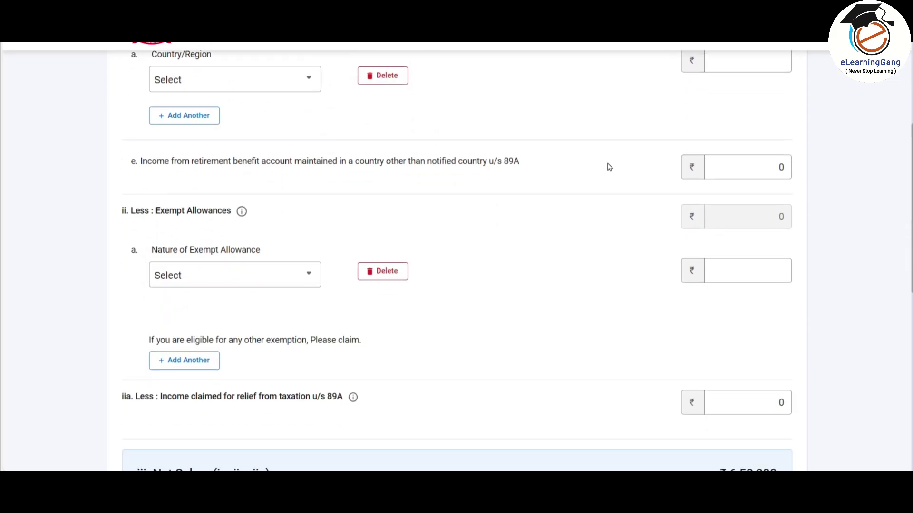
{"action": "scroll", "coordinate": [607, 166], "scroll_direction": "up", "scroll_amount": 5}
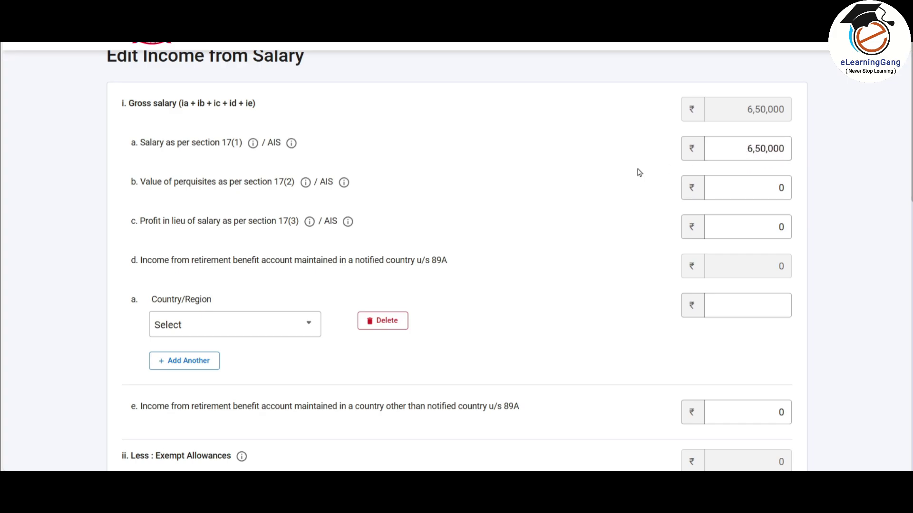
Step: Claim an exempt allowance of 2,00,000 under Sec 10(10)-Death-cum-retirement gratuity received
{"action": "scroll", "coordinate": [640, 173], "scroll_direction": "down", "scroll_amount": 6}
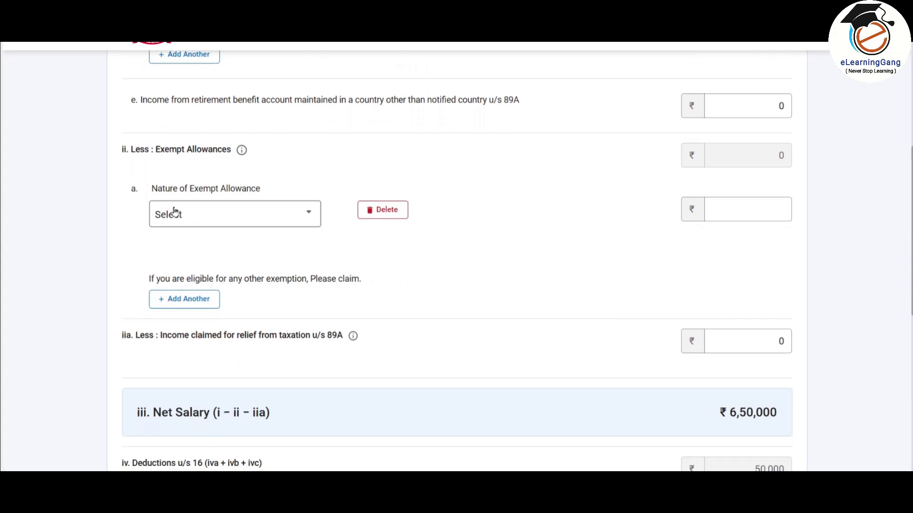
{"action": "left_click", "coordinate": [303, 217]}
{"action": "scroll", "coordinate": [295, 290], "scroll_direction": "down", "scroll_amount": 3}
{"action": "mouse_move", "coordinate": [320, 299]}
{"action": "left_mouse_down"}
{"action": "mouse_move", "coordinate": [316, 320]}
{"action": "mouse_move", "coordinate": [320, 298]}
{"action": "left_mouse_up"}
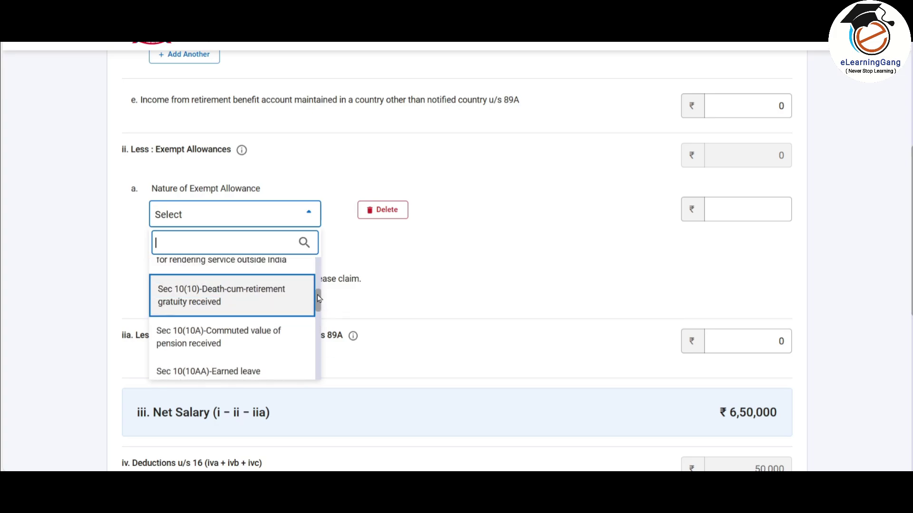
{"action": "left_click", "coordinate": [288, 304]}
{"action": "left_click", "coordinate": [739, 213]}
{"action": "type", "text": "2,00,0"}
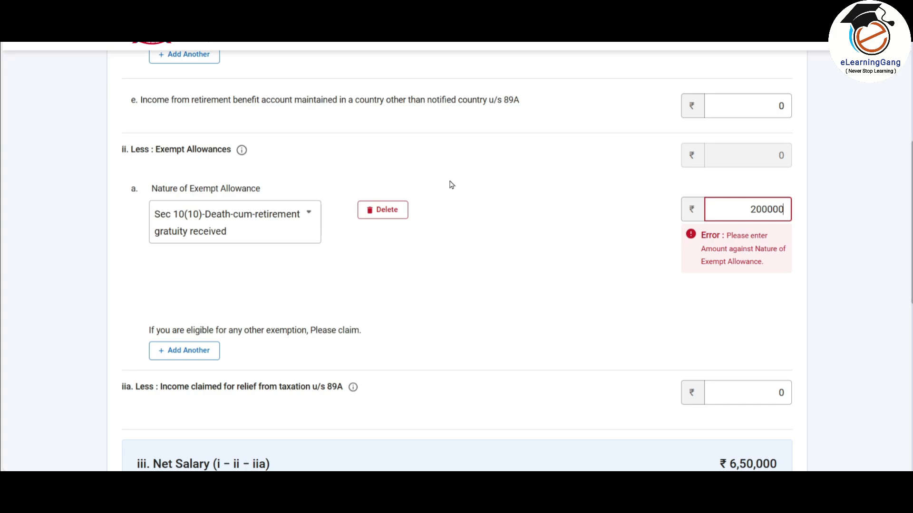
{"action": "type", "text": "00"}
{"action": "left_click", "coordinate": [470, 222]}
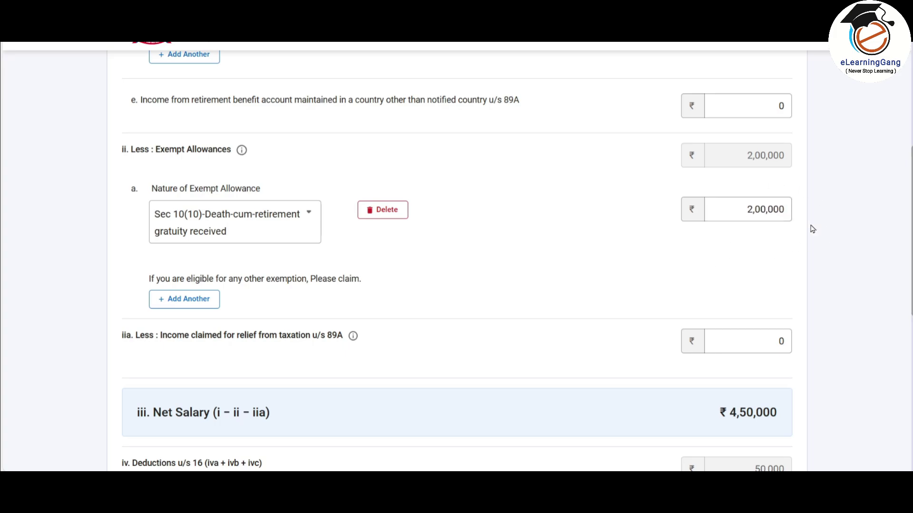
Step: Check the gross salary against the exempt allowance and delete the Sec 10(10) gratuity allowance entry
{"action": "scroll", "coordinate": [837, 219], "scroll_direction": "up", "scroll_amount": 6}
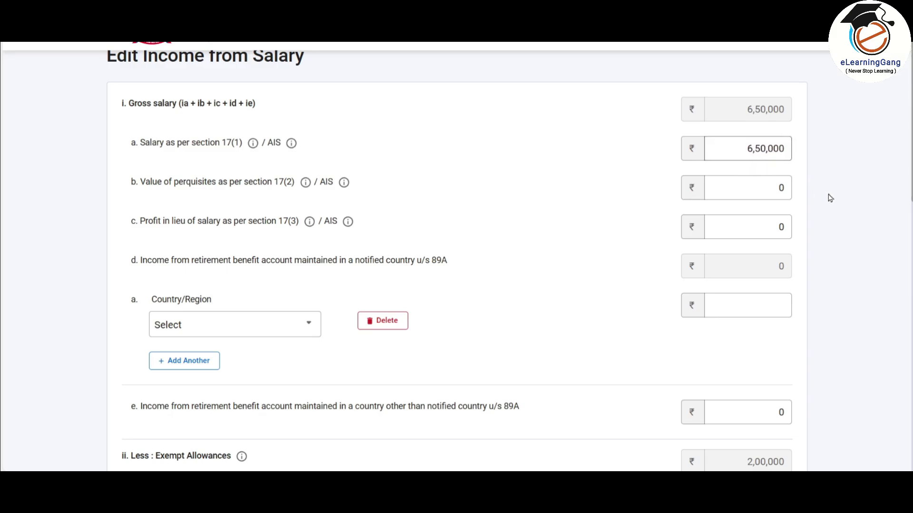
{"action": "scroll", "coordinate": [829, 198], "scroll_direction": "down", "scroll_amount": 5}
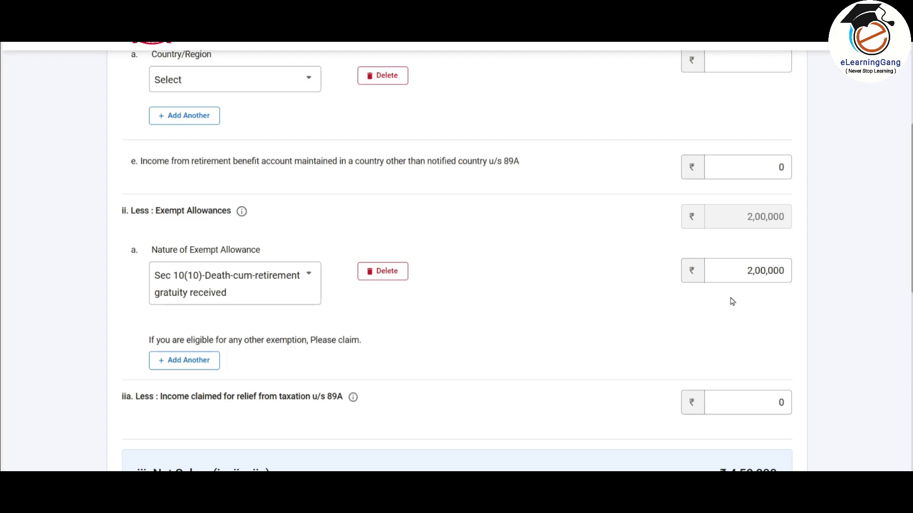
{"action": "scroll", "coordinate": [815, 287], "scroll_direction": "down", "scroll_amount": 4}
{"action": "scroll", "coordinate": [437, 154], "scroll_direction": "up", "scroll_amount": 1}
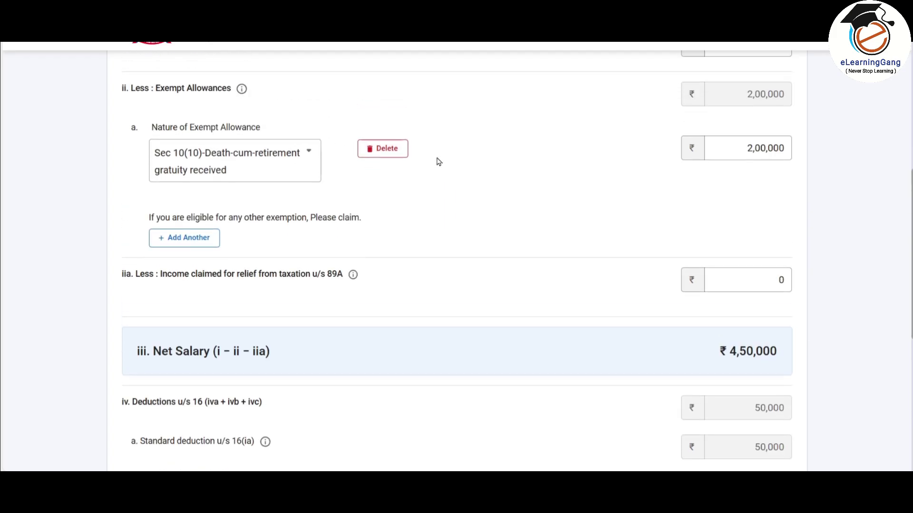
{"action": "left_click", "coordinate": [384, 149]}
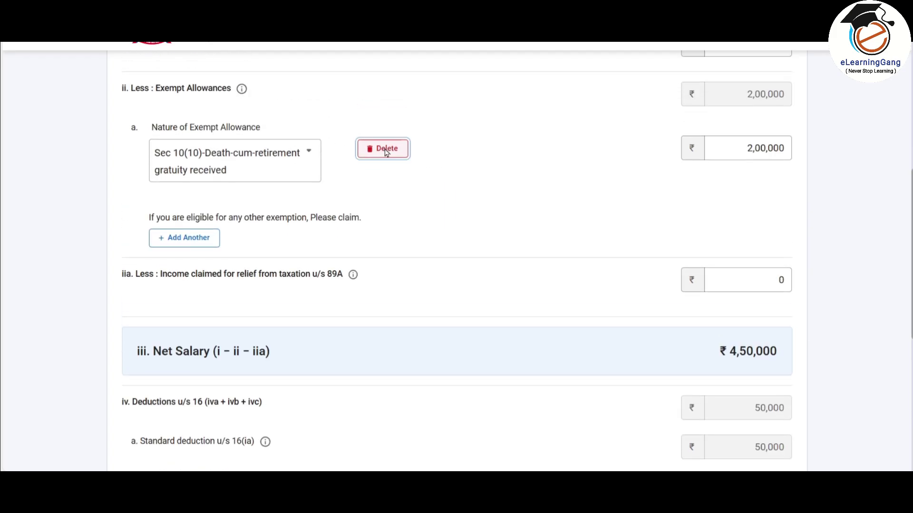
{"action": "left_click", "coordinate": [566, 290]}
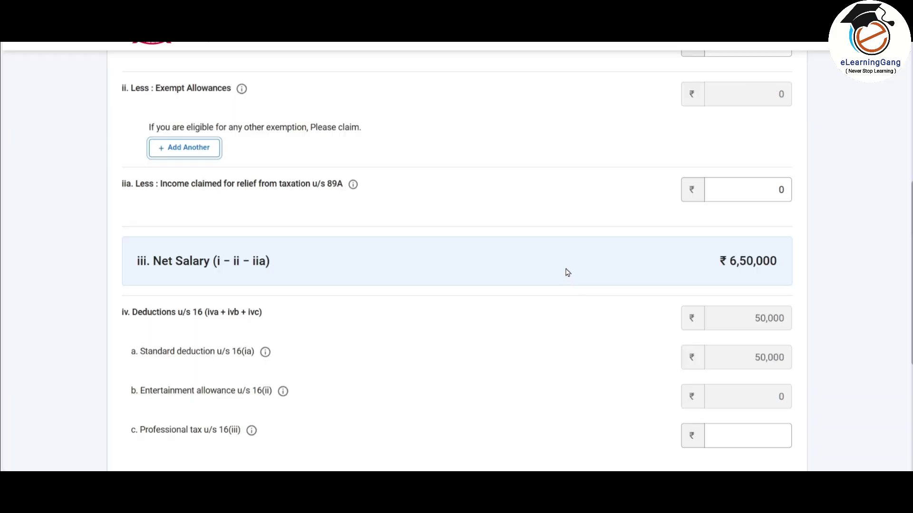
Step: Check the net salary and the deductions under section 16, and save the salary income details
{"action": "scroll", "coordinate": [531, 170], "scroll_direction": "down", "scroll_amount": 1}
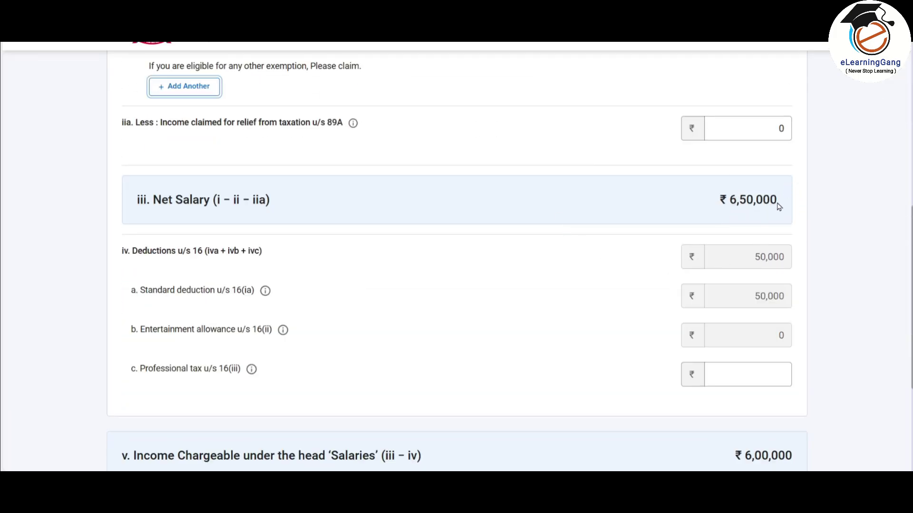
{"action": "scroll", "coordinate": [779, 206], "scroll_direction": "down", "scroll_amount": 1}
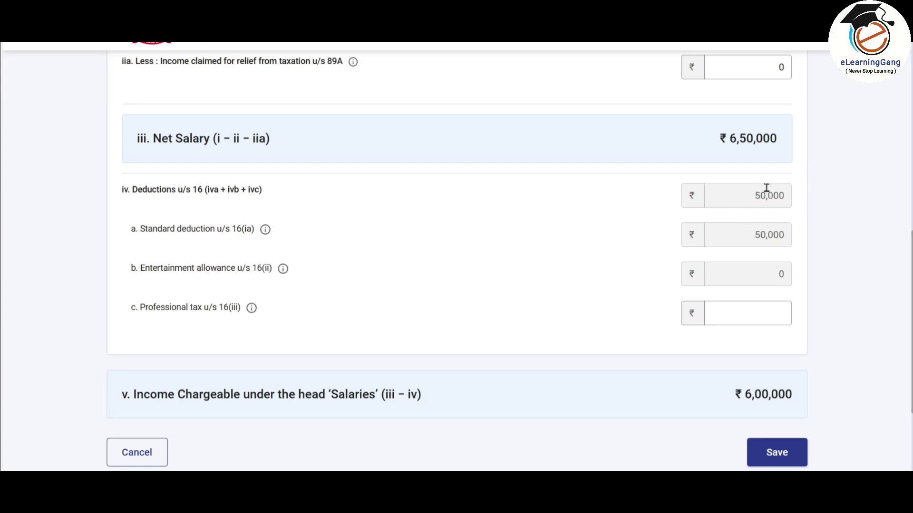
{"action": "scroll", "coordinate": [767, 188], "scroll_direction": "down", "scroll_amount": 3}
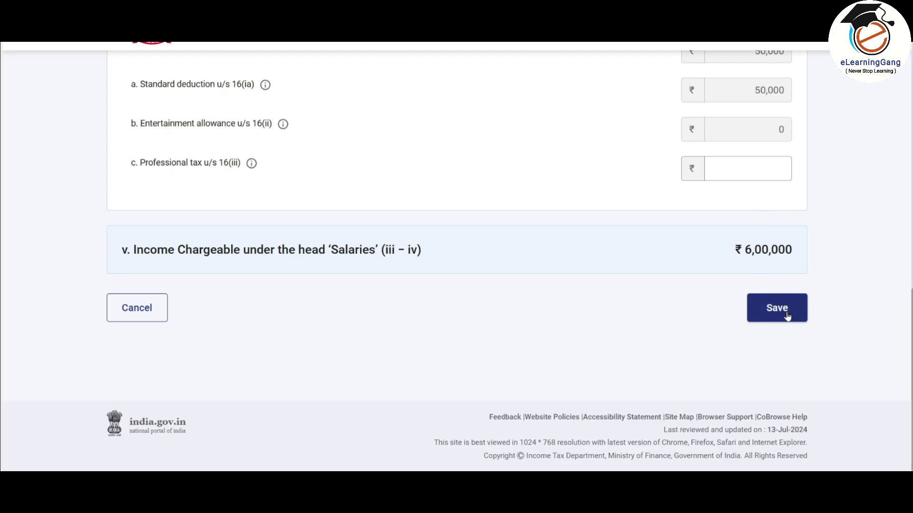
{"action": "left_click", "coordinate": [785, 310]}
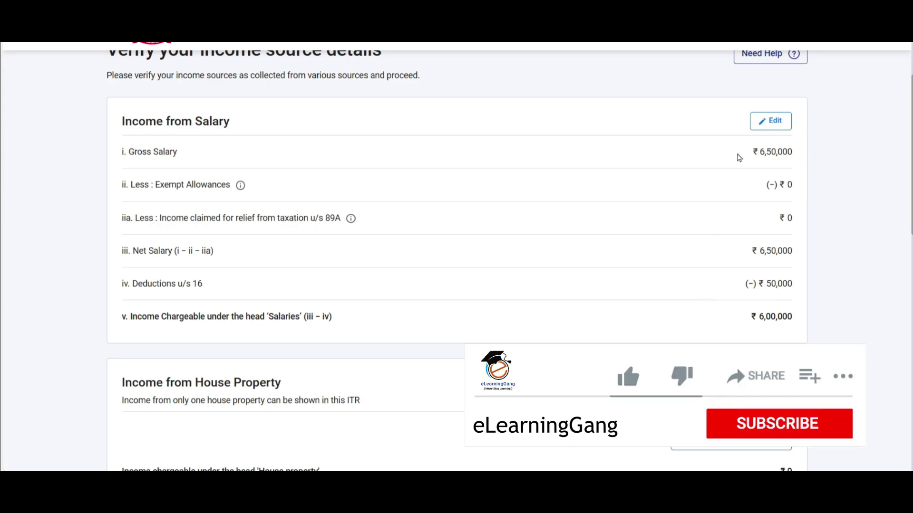
Step: Edit Dividend Income under other sources, set its quarterly breakup to 1,000, 0, 500, 1,000 and 734, and save it
{"action": "scroll", "coordinate": [688, 247], "scroll_direction": "down", "scroll_amount": 5}
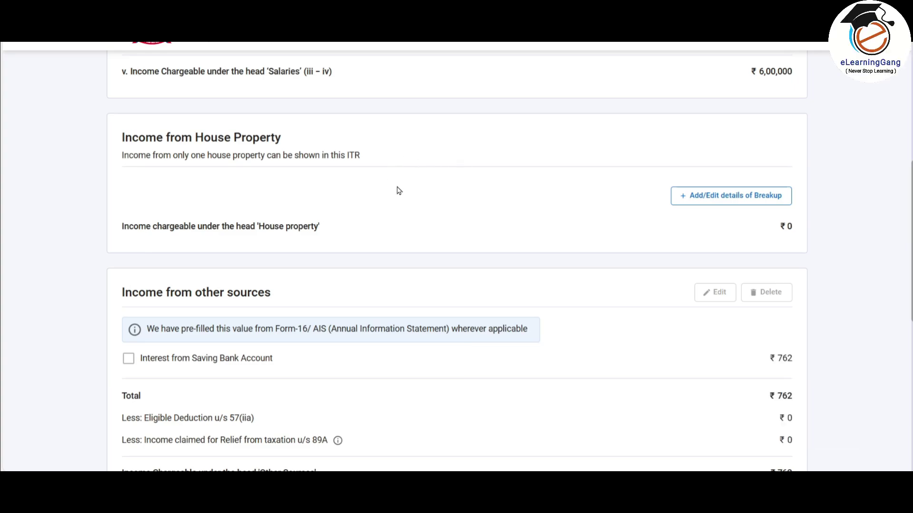
{"action": "scroll", "coordinate": [556, 183], "scroll_direction": "down", "scroll_amount": 4}
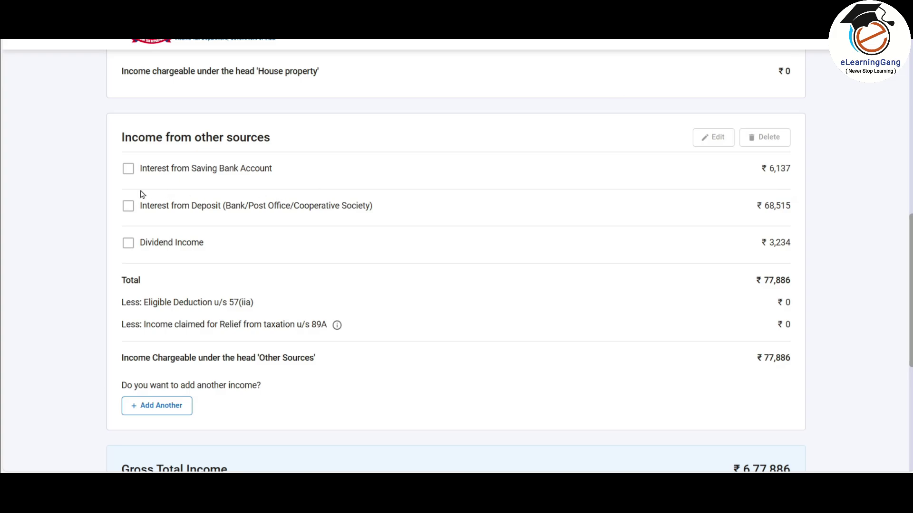
{"action": "left_click", "coordinate": [127, 170]}
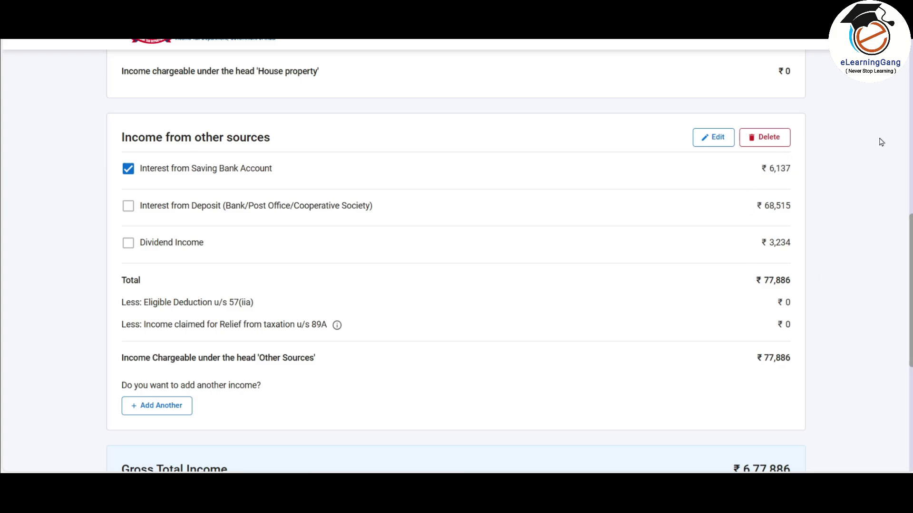
{"action": "left_click", "coordinate": [128, 172]}
{"action": "left_click", "coordinate": [128, 243]}
{"action": "left_click", "coordinate": [702, 145]}
{"action": "scroll", "coordinate": [448, 171], "scroll_direction": "down", "scroll_amount": 2}
{"action": "left_click", "coordinate": [456, 125]}
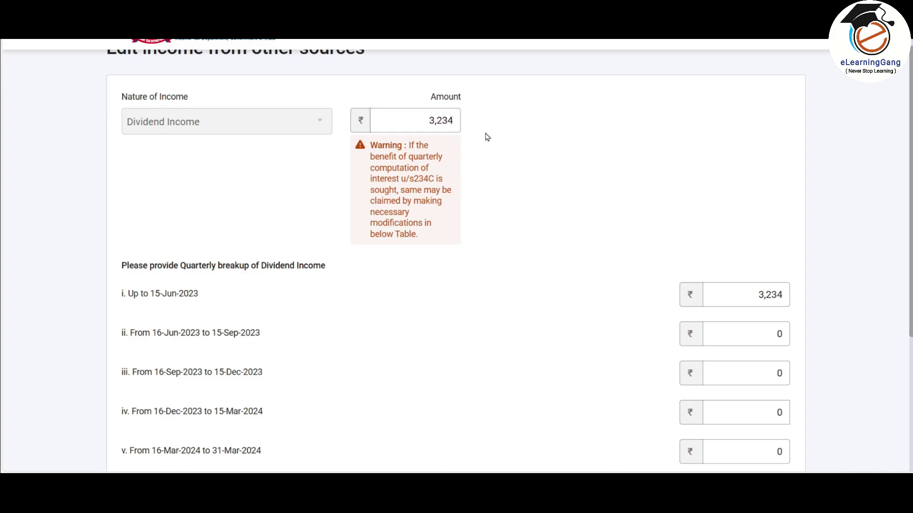
{"action": "scroll", "coordinate": [491, 138], "scroll_direction": "down", "scroll_amount": 1}
{"action": "left_click", "coordinate": [758, 389]}
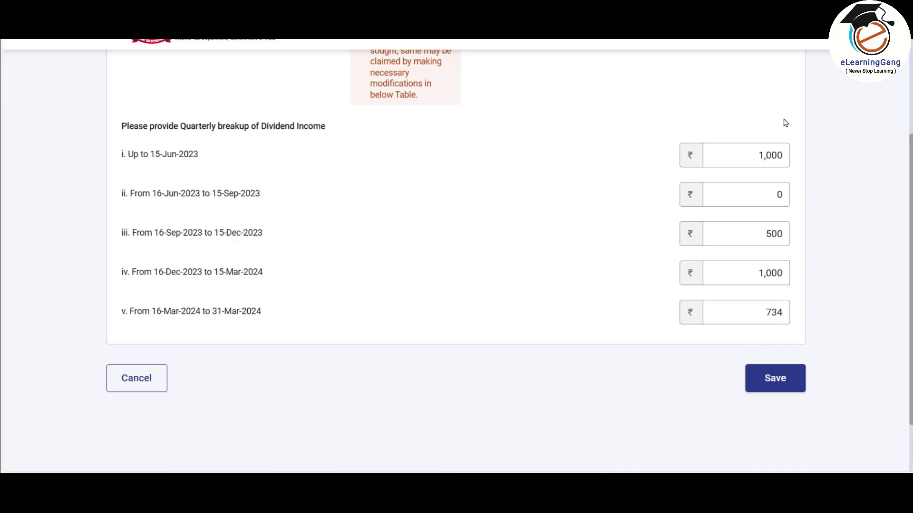
{"action": "left_click", "coordinate": [784, 383]}
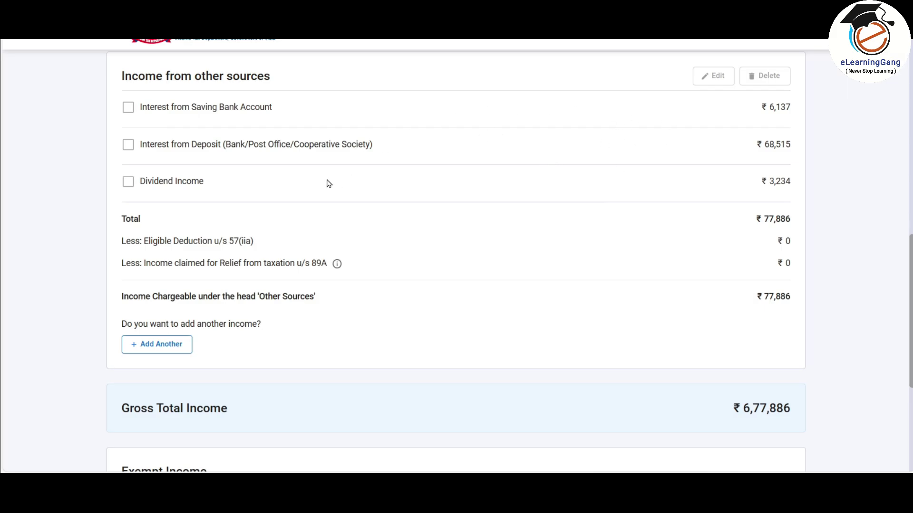
Step: Add another income from other sources by answering Yes to family pension and entering 60,000
{"action": "left_click", "coordinate": [167, 351]}
{"action": "scroll", "coordinate": [423, 252], "scroll_direction": "down", "scroll_amount": 8}
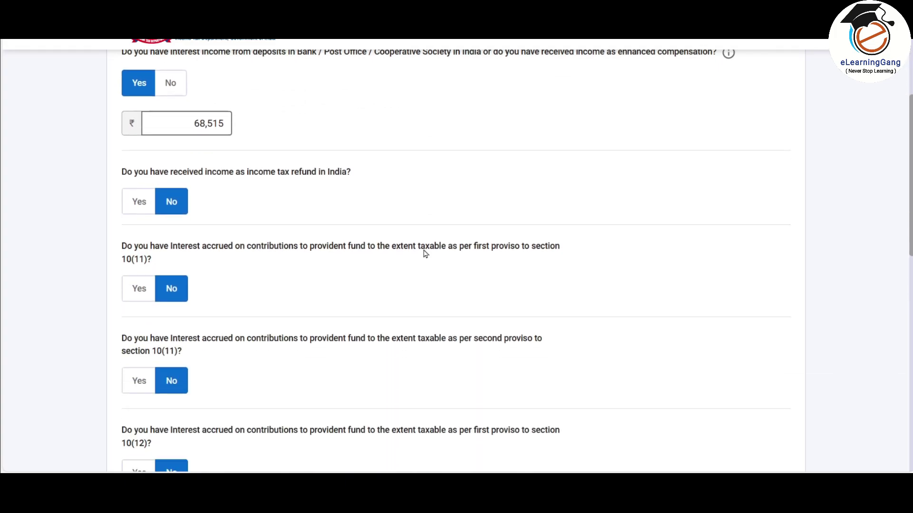
{"action": "scroll", "coordinate": [425, 253], "scroll_direction": "down", "scroll_amount": 8}
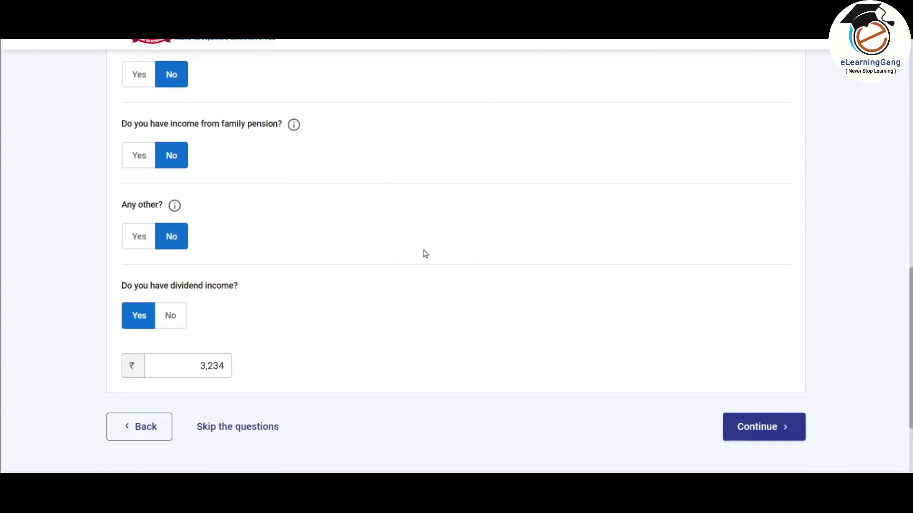
{"action": "left_click", "coordinate": [139, 157]}
{"action": "left_click", "coordinate": [186, 195]}
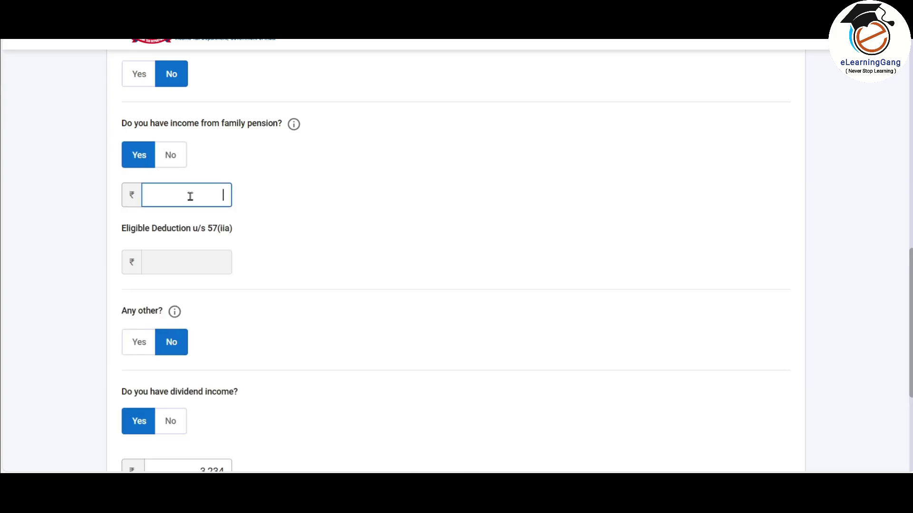
{"action": "type", "text": "60000"}
{"action": "scroll", "coordinate": [340, 222], "scroll_direction": "up", "scroll_amount": 1}
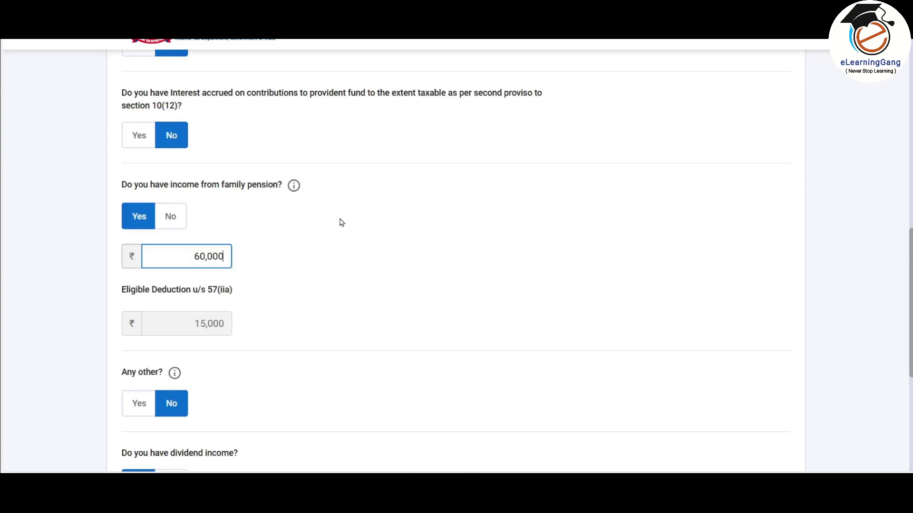
{"action": "scroll", "coordinate": [341, 223], "scroll_direction": "down", "scroll_amount": 4}
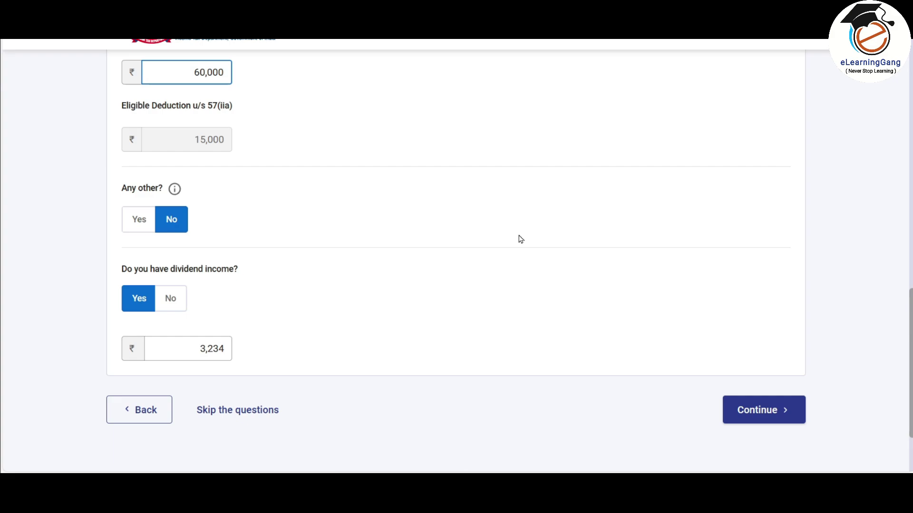
Step: Answer Yes to Any other income, leave its amount and description blank, and continue past the other sources questions
{"action": "left_click", "coordinate": [138, 222]}
{"action": "scroll", "coordinate": [280, 198], "scroll_direction": "down", "scroll_amount": 1}
{"action": "left_click", "coordinate": [213, 197]}
{"action": "left_click", "coordinate": [207, 266]}
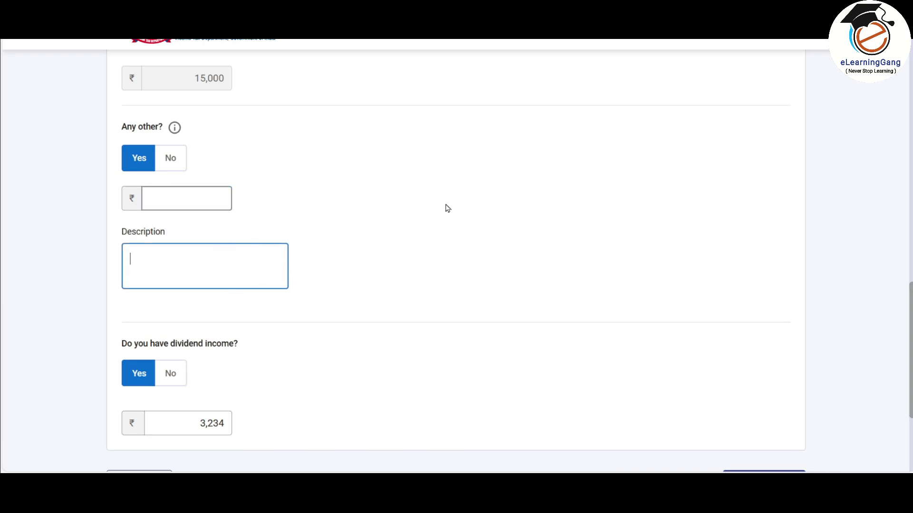
{"action": "scroll", "coordinate": [447, 207], "scroll_direction": "down", "scroll_amount": 2}
{"action": "scroll", "coordinate": [447, 207], "scroll_direction": "down", "scroll_amount": 2}
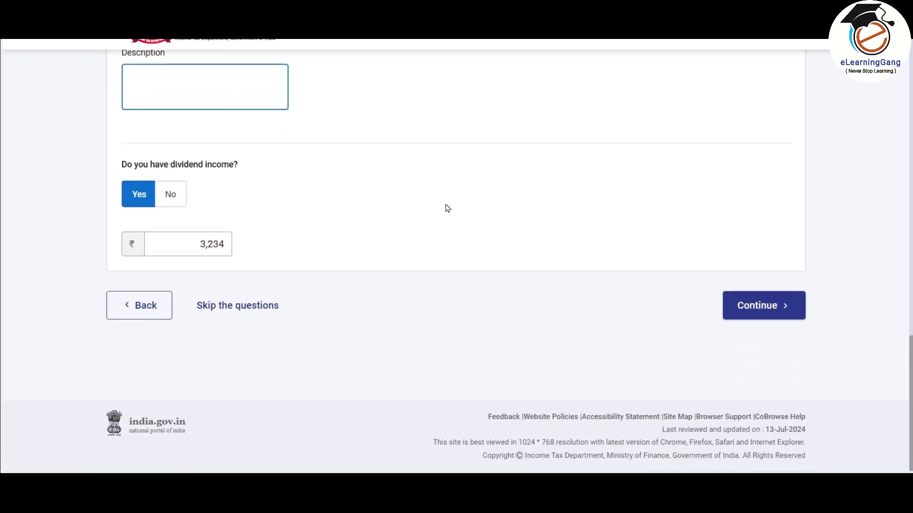
{"action": "left_click", "coordinate": [776, 309]}
Step: Fill in an exempt income entry of nature Any Other with description Gift and amount 5,00,000, and cancel it
{"action": "scroll", "coordinate": [454, 218], "scroll_direction": "down", "scroll_amount": 7}
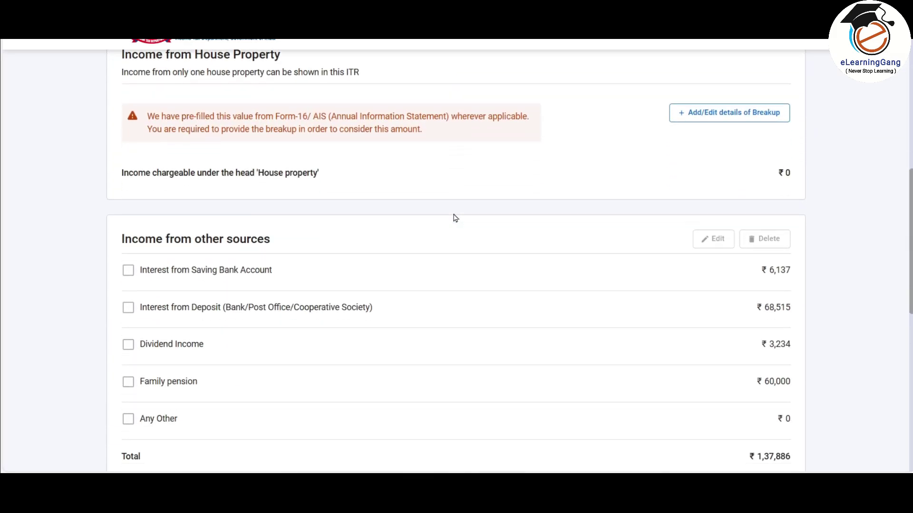
{"action": "scroll", "coordinate": [454, 218], "scroll_direction": "down", "scroll_amount": 3}
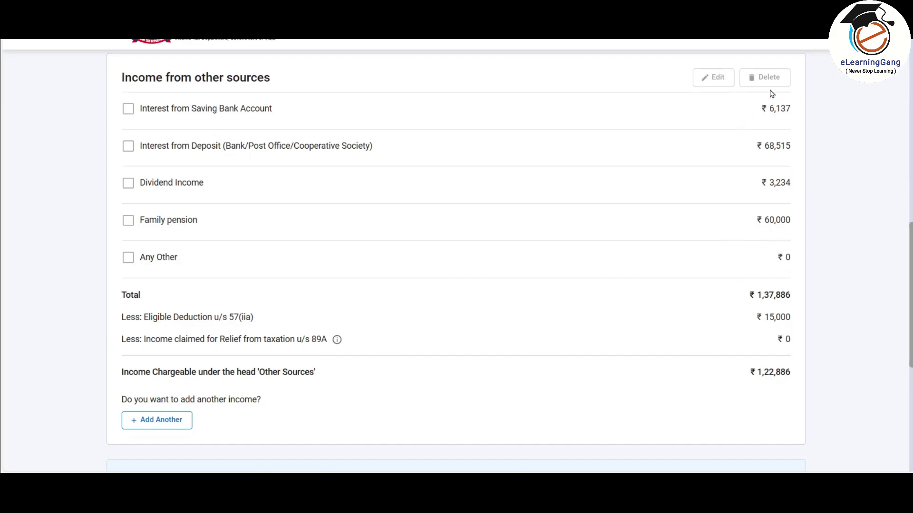
{"action": "scroll", "coordinate": [608, 268], "scroll_direction": "down", "scroll_amount": 5}
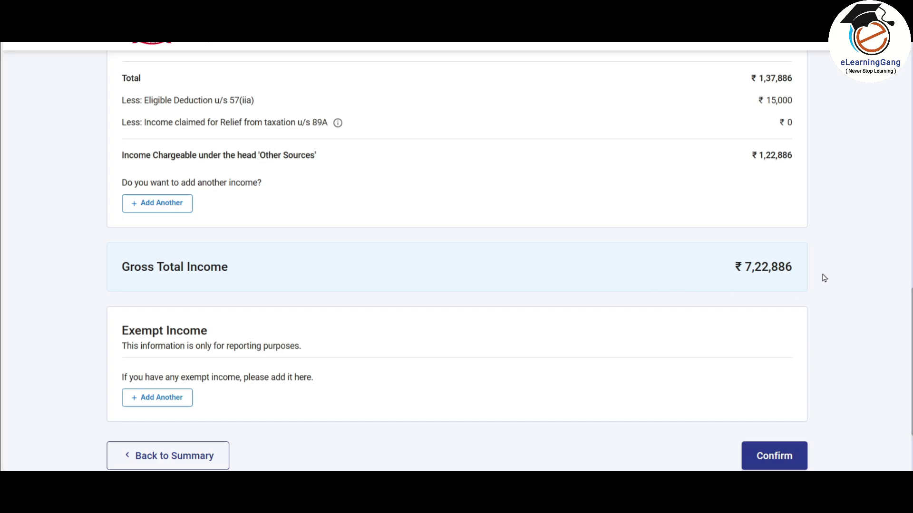
{"action": "scroll", "coordinate": [640, 200], "scroll_direction": "down", "scroll_amount": 3}
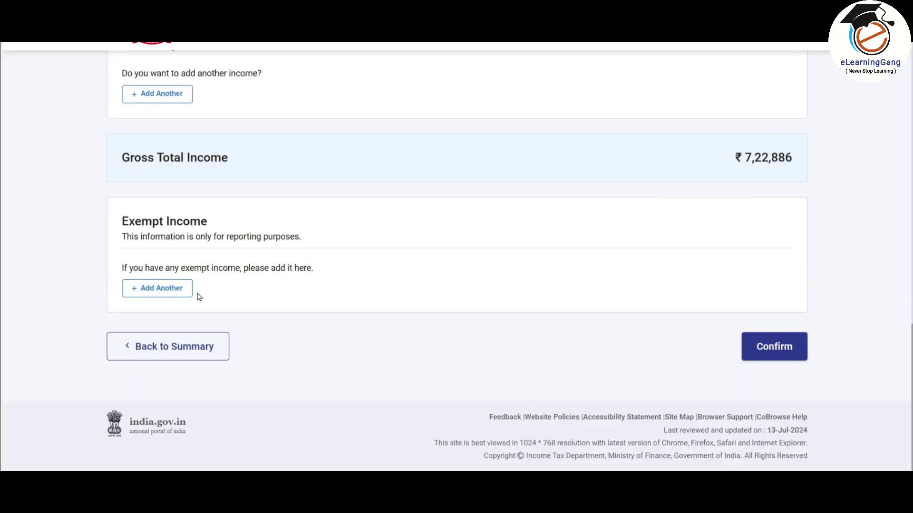
{"action": "left_click", "coordinate": [175, 290]}
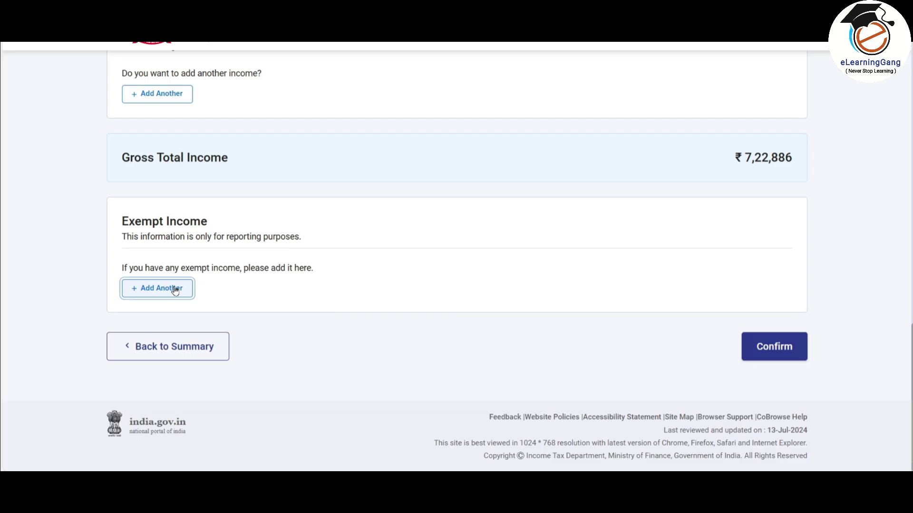
{"action": "left_click", "coordinate": [315, 217]}
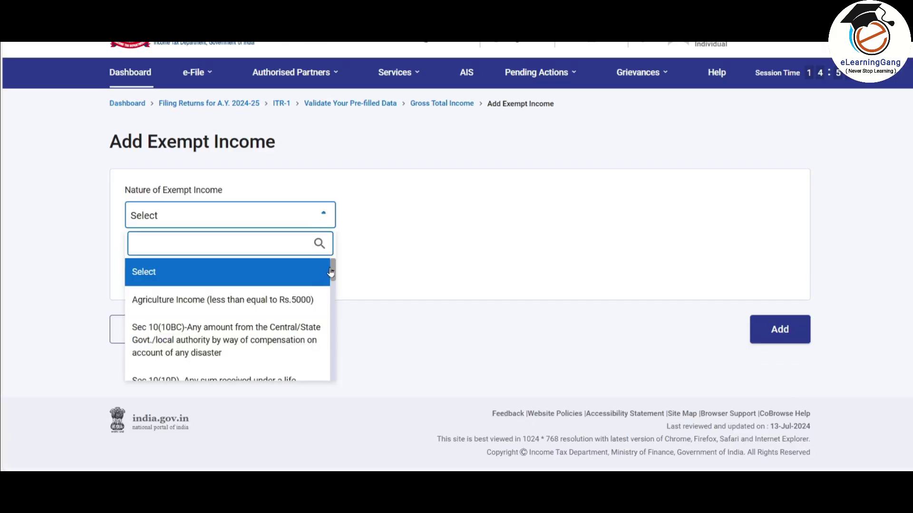
{"action": "left_click_drag", "start_coordinate": [336, 269], "coordinate": [334, 372]}
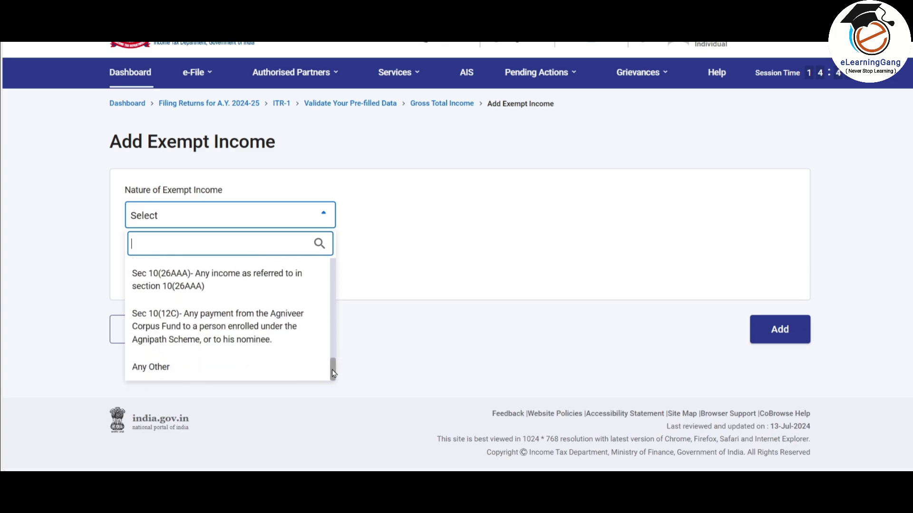
{"action": "left_click", "coordinate": [197, 367]}
{"action": "left_click", "coordinate": [214, 283]}
{"action": "type", "text": "Gift"}
{"action": "left_click", "coordinate": [208, 356]}
{"action": "type", "text": "500000"}
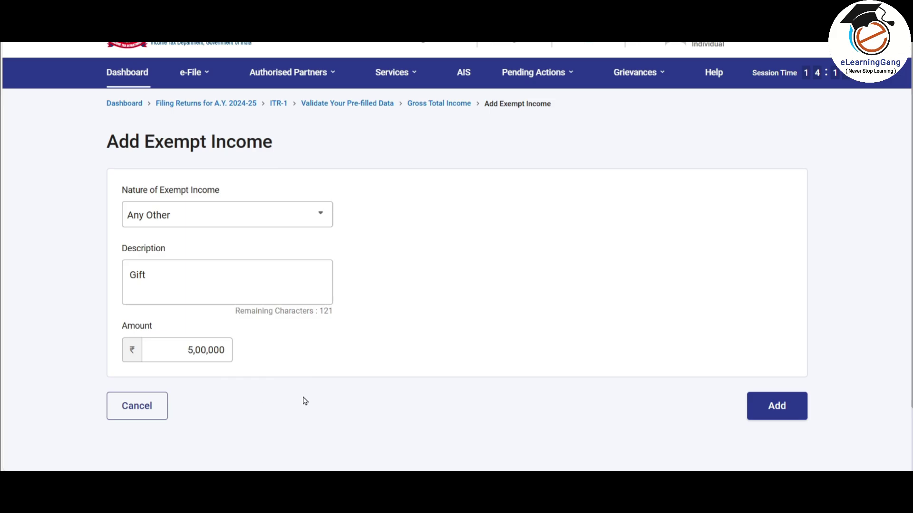
{"action": "left_click", "coordinate": [146, 419]}
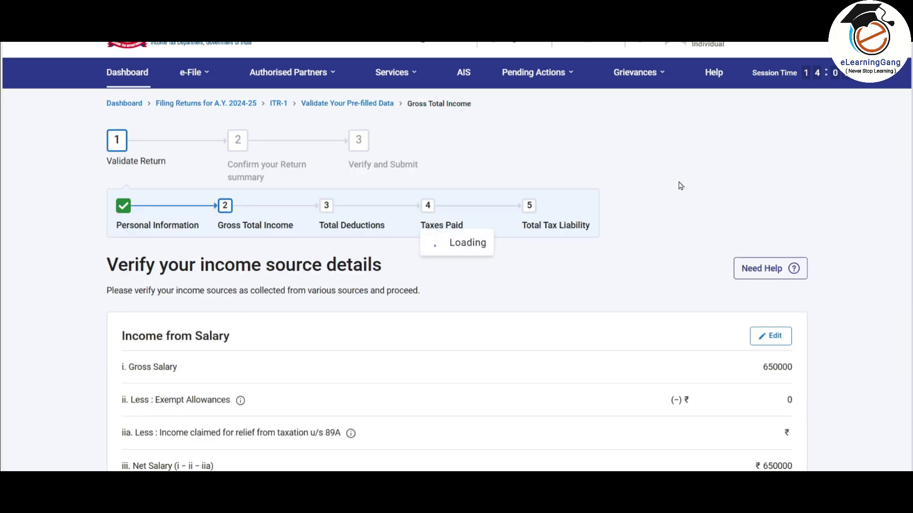
Step: Check the salary and other income details and confirm the Gross Total Income section
{"action": "scroll", "coordinate": [680, 185], "scroll_direction": "down", "scroll_amount": 3}
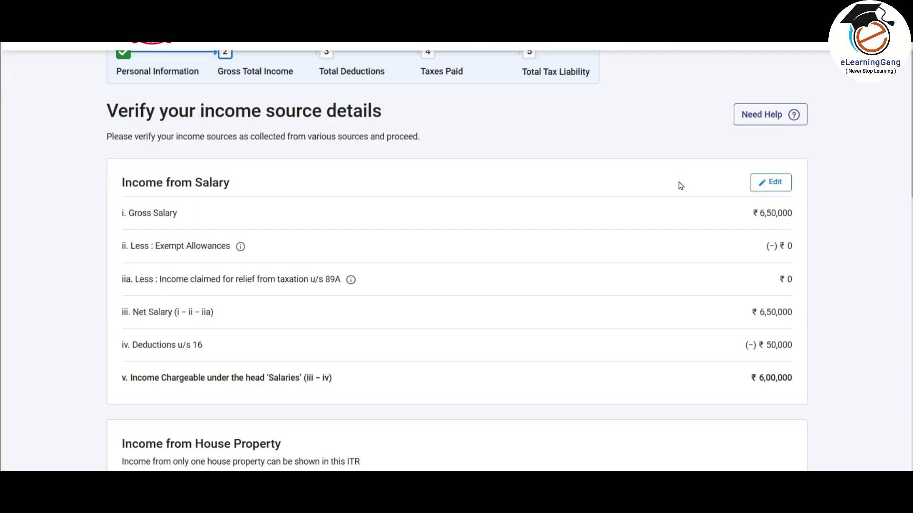
{"action": "scroll", "coordinate": [681, 185], "scroll_direction": "down", "scroll_amount": 15}
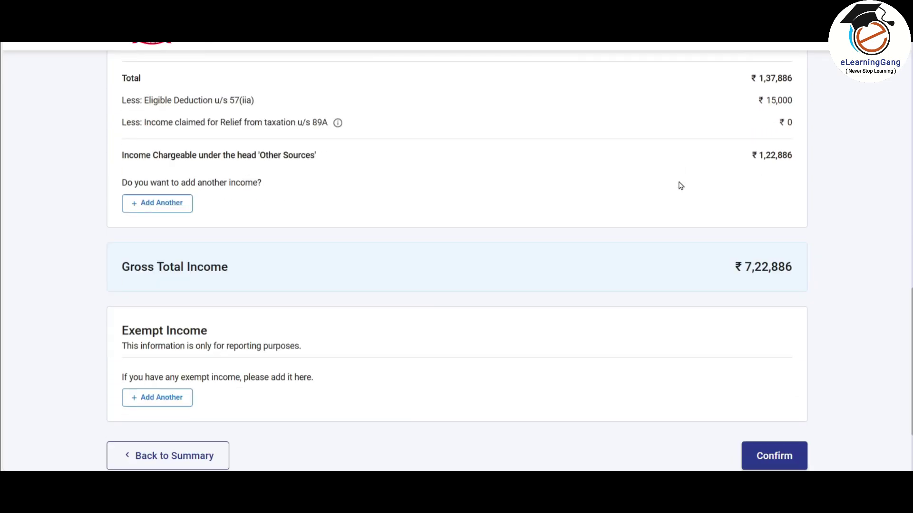
{"action": "scroll", "coordinate": [681, 185], "scroll_direction": "down", "scroll_amount": 3}
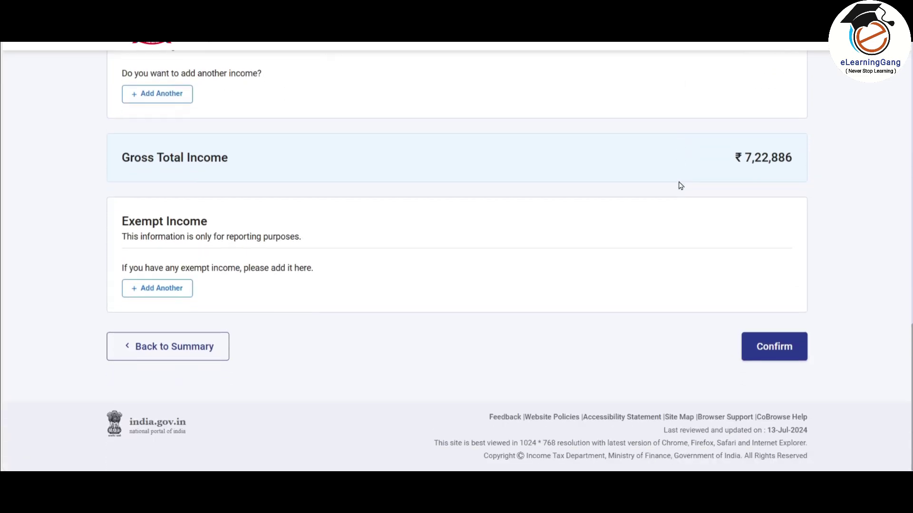
{"action": "left_click", "coordinate": [776, 350]}
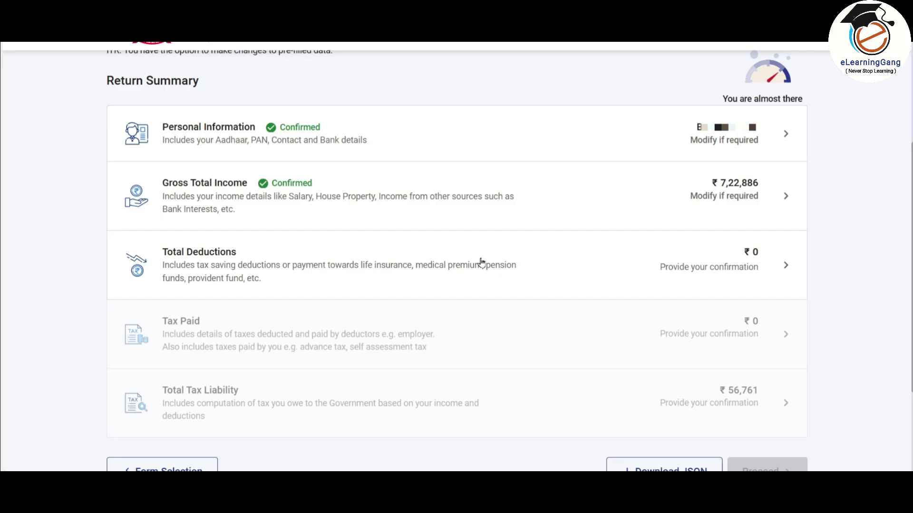
Step: Open the Total Deductions section, look through the deduction questions, and skip them
{"action": "left_click", "coordinate": [457, 267]}
{"action": "scroll", "coordinate": [327, 221], "scroll_direction": "down", "scroll_amount": 10}
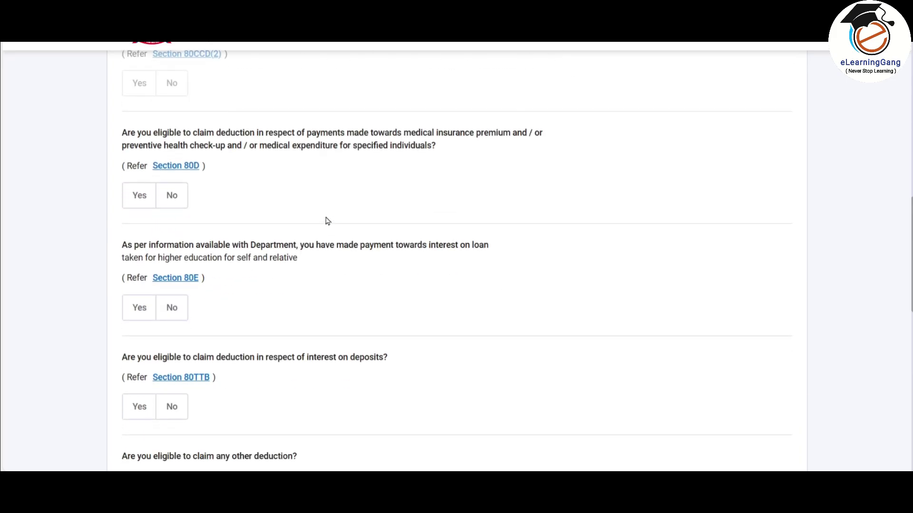
{"action": "scroll", "coordinate": [326, 221], "scroll_direction": "up", "scroll_amount": 10}
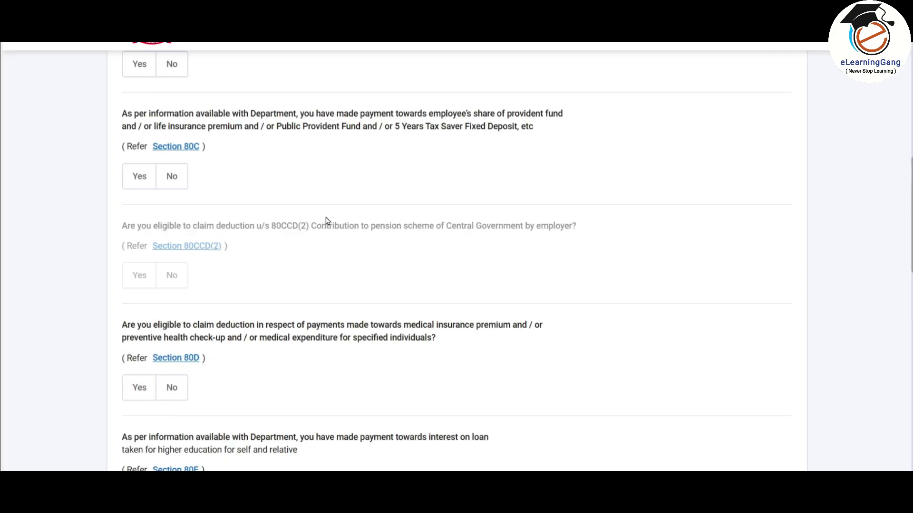
{"action": "scroll", "coordinate": [271, 138], "scroll_direction": "down", "scroll_amount": 18}
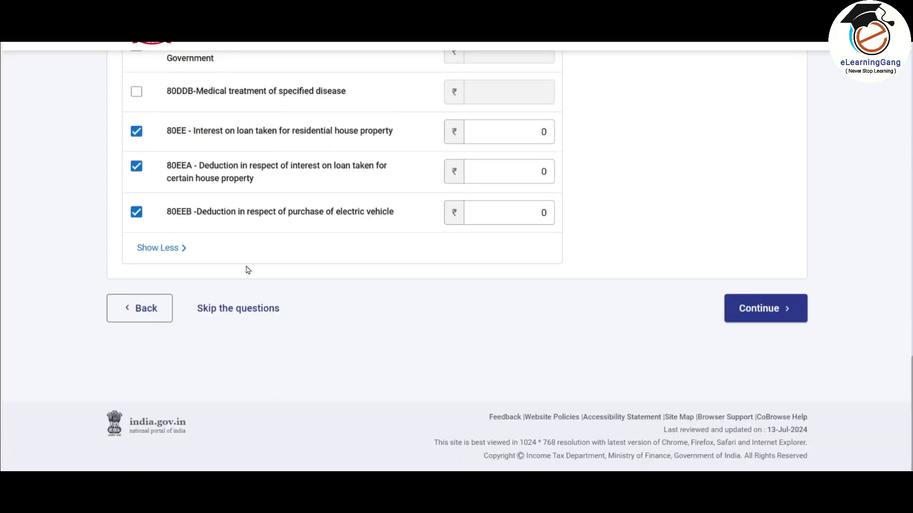
{"action": "left_click", "coordinate": [260, 309]}
{"action": "left_click", "coordinate": [592, 298]}
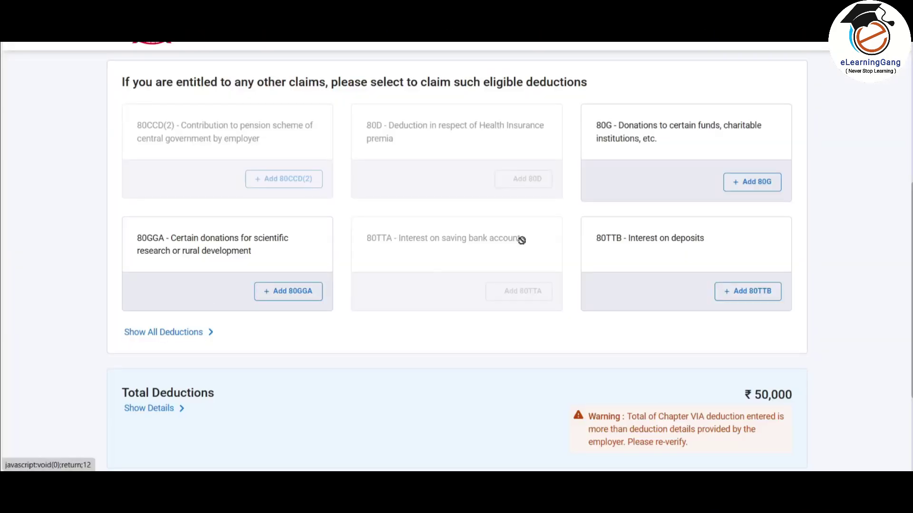
Step: Show all deductions and add an 80C deduction of 1,00,000 for life insurance premia, provident fund and similar investments
{"action": "scroll", "coordinate": [595, 203], "scroll_direction": "down", "scroll_amount": 5}
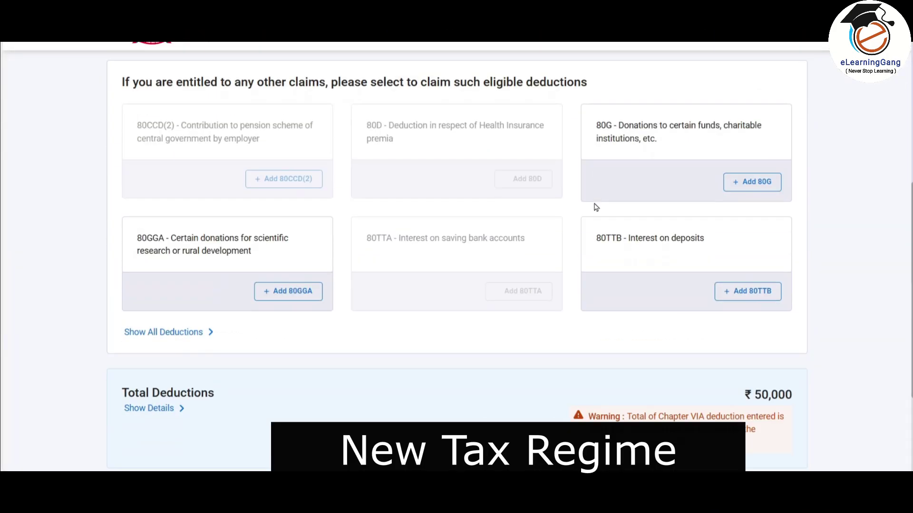
{"action": "scroll", "coordinate": [185, 273], "scroll_direction": "down", "scroll_amount": 3}
{"action": "left_click", "coordinate": [185, 272]}
{"action": "scroll", "coordinate": [186, 273], "scroll_direction": "down", "scroll_amount": 3}
{"action": "left_click", "coordinate": [143, 147]}
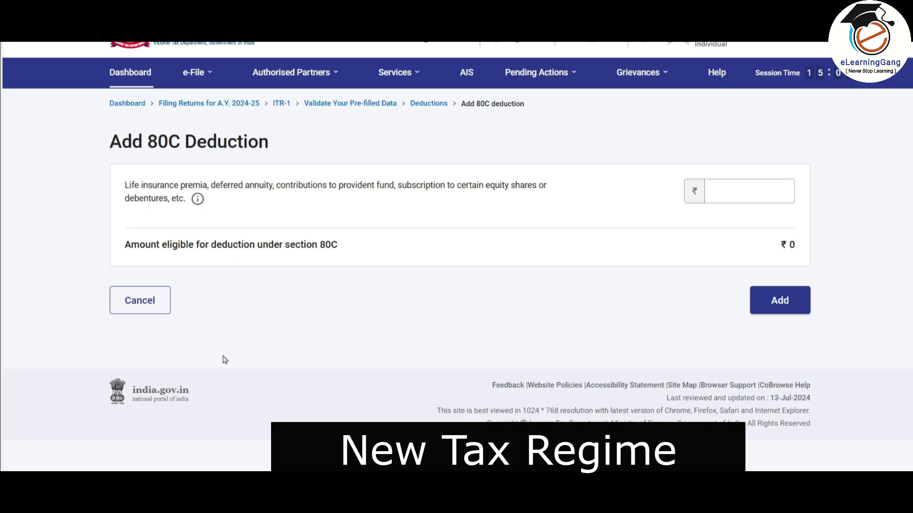
{"action": "left_click", "coordinate": [762, 191]}
{"action": "type", "text": "100000"}
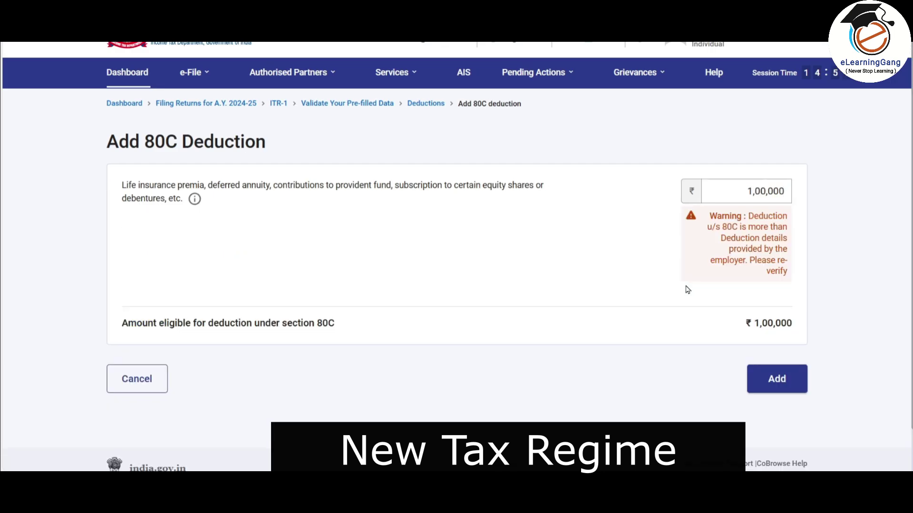
{"action": "left_click", "coordinate": [777, 379]}
Step: Add an 80TTB deduction for interest on deposits with an interest amount of 68,515
{"action": "scroll", "coordinate": [642, 208], "scroll_direction": "down", "scroll_amount": 10}
{"action": "left_click", "coordinate": [744, 217]}
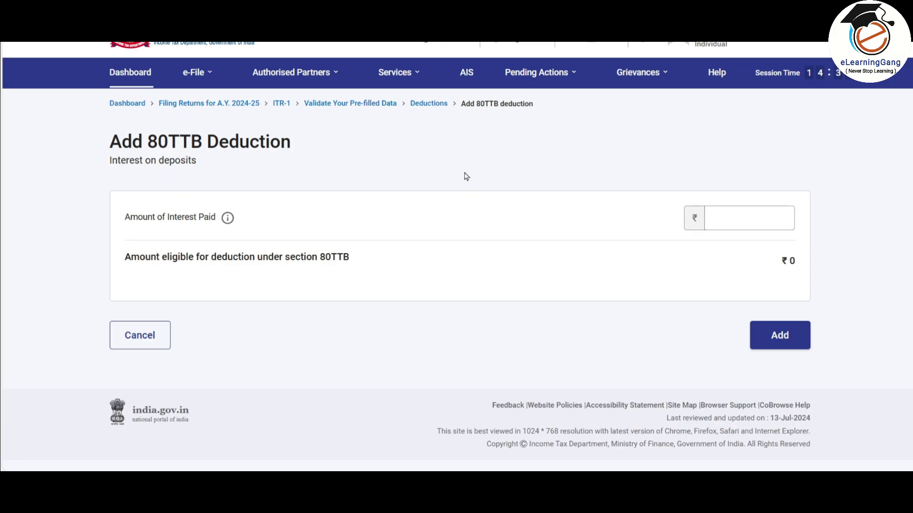
{"action": "left_click", "coordinate": [748, 216]}
{"action": "type", "text": "68515"}
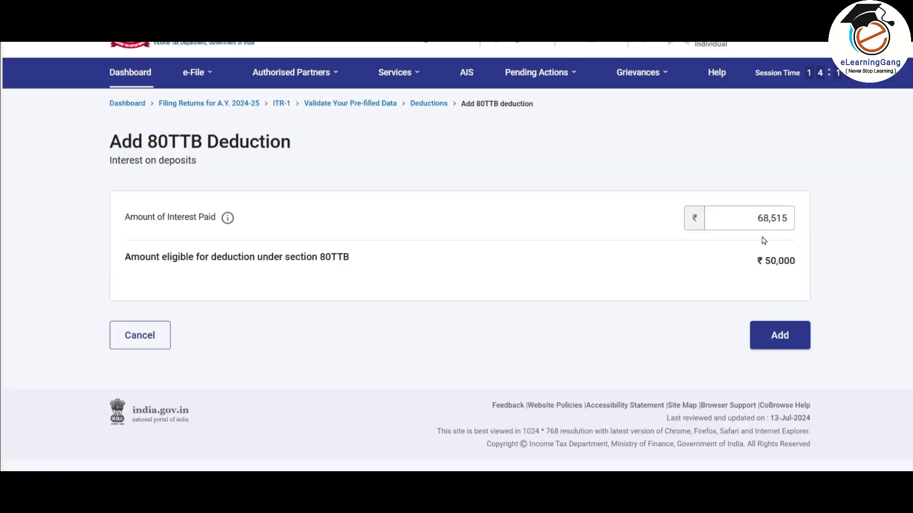
{"action": "left_click", "coordinate": [780, 336]}
Step: Review the 80C, 80D and 80TTB deductions and the other available claims, and confirm the Total Deductions section
{"action": "scroll", "coordinate": [583, 242], "scroll_direction": "down", "scroll_amount": 4}
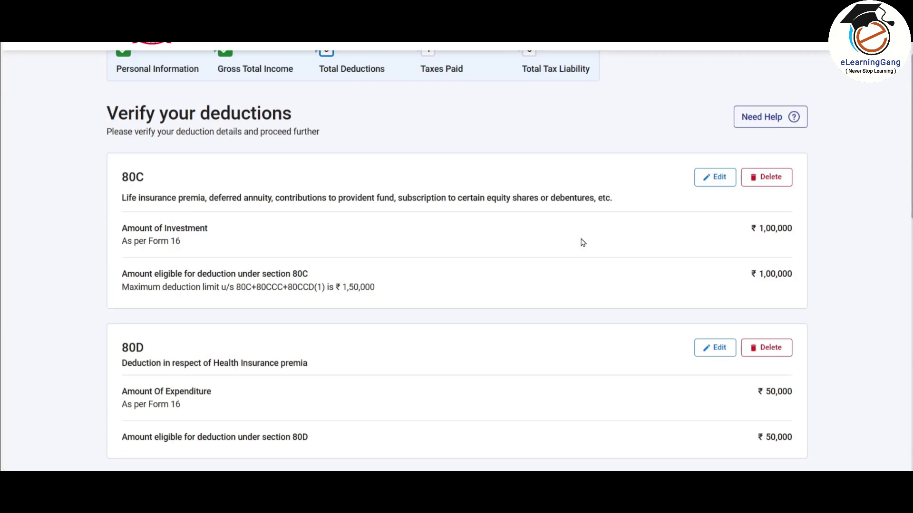
{"action": "scroll", "coordinate": [582, 242], "scroll_direction": "down", "scroll_amount": 3}
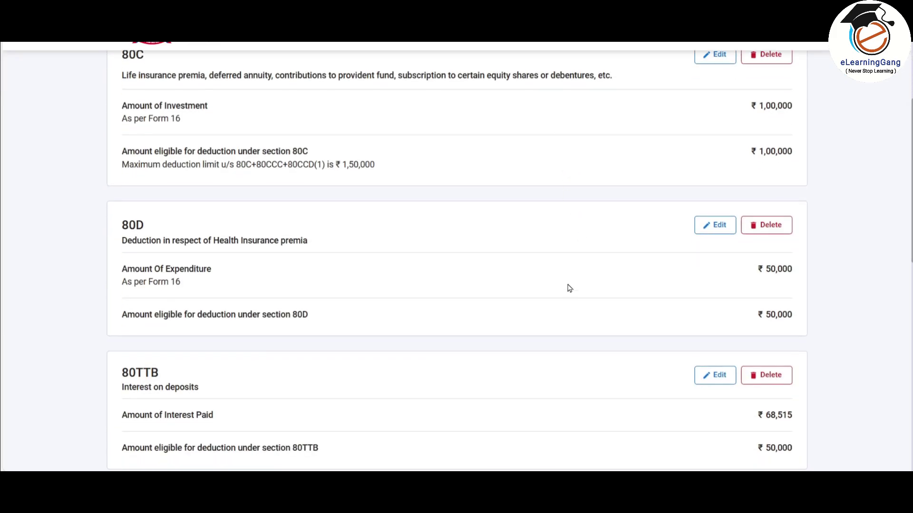
{"action": "scroll", "coordinate": [575, 253], "scroll_direction": "down", "scroll_amount": 3}
{"action": "scroll", "coordinate": [580, 247], "scroll_direction": "down", "scroll_amount": 1}
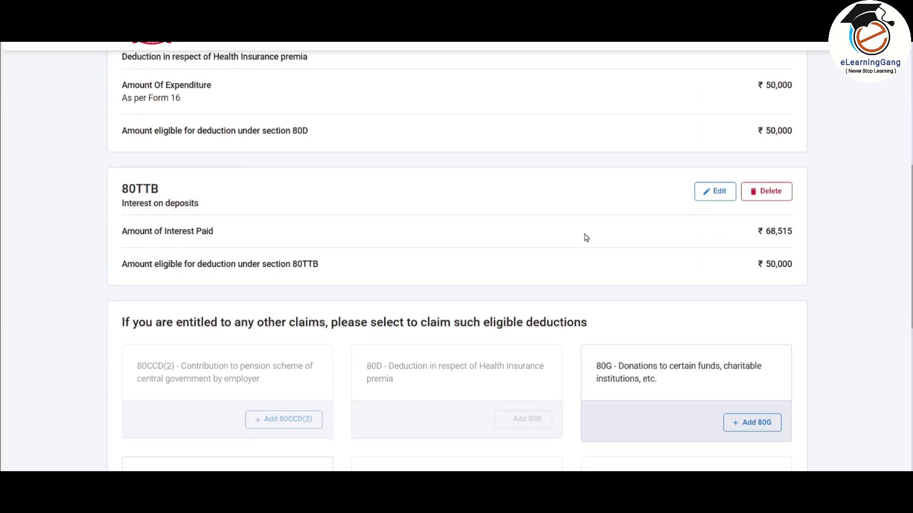
{"action": "scroll", "coordinate": [559, 219], "scroll_direction": "down", "scroll_amount": 2}
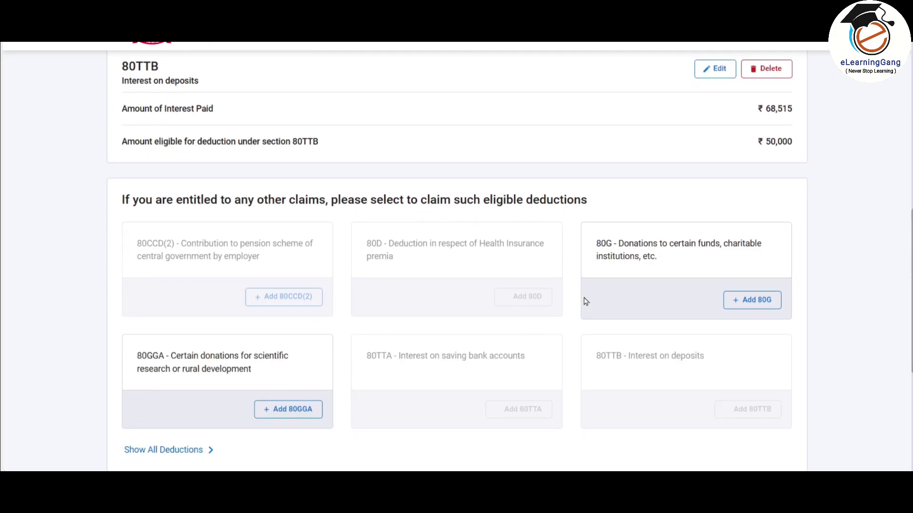
{"action": "scroll", "coordinate": [586, 301], "scroll_direction": "down", "scroll_amount": 1}
{"action": "scroll", "coordinate": [584, 297], "scroll_direction": "down", "scroll_amount": 2}
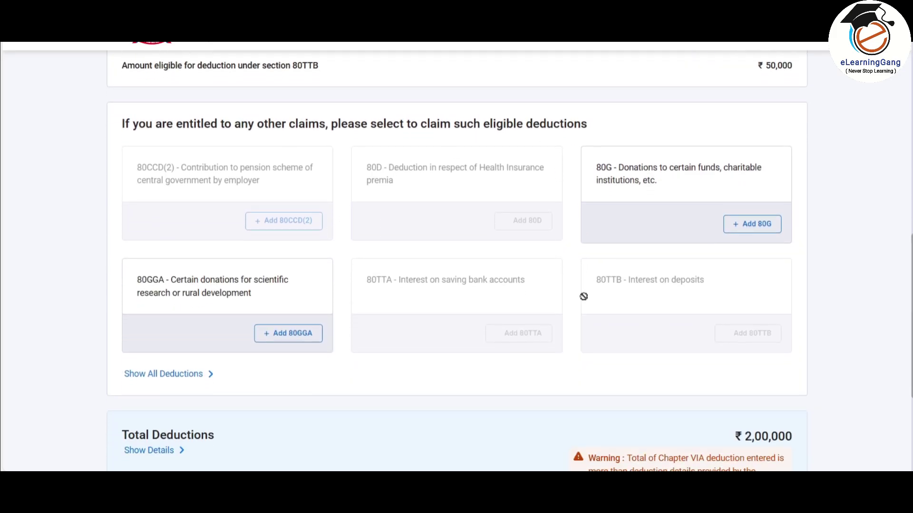
{"action": "scroll", "coordinate": [586, 302], "scroll_direction": "down", "scroll_amount": 2}
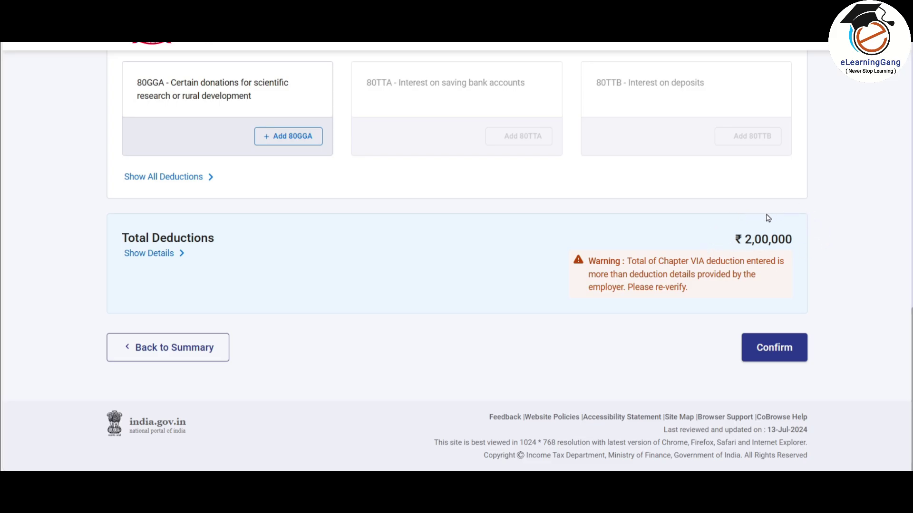
{"action": "left_click", "coordinate": [781, 354]}
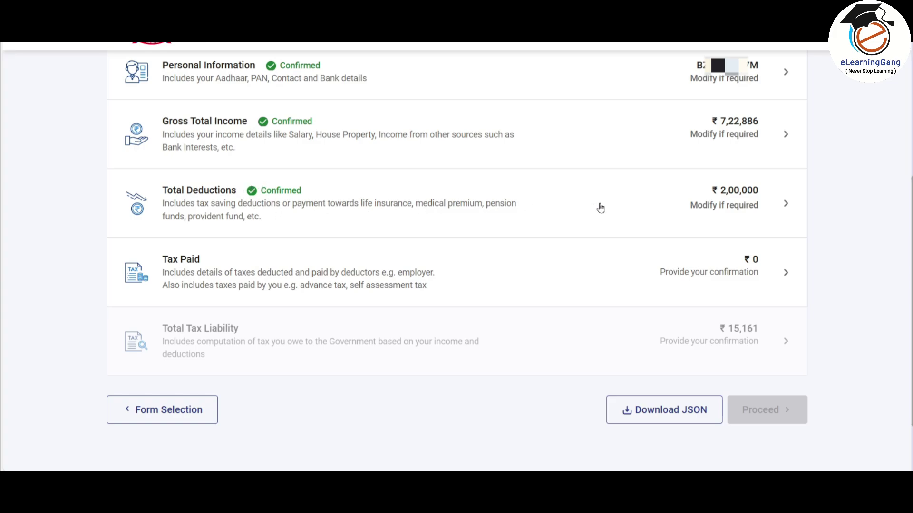
Step: Open the Tax Paid section, check the details of TDS from income other than salary, and confirm the taxes paid
{"action": "left_click", "coordinate": [490, 276]}
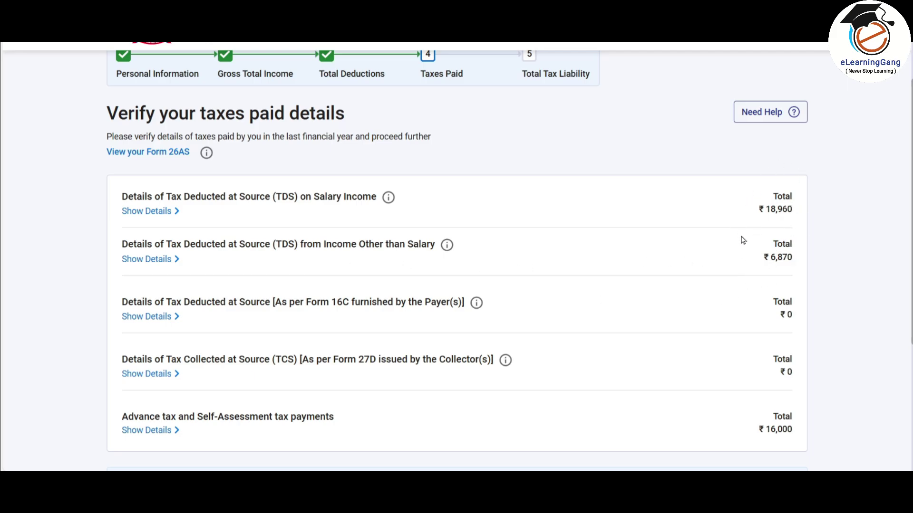
{"action": "left_click", "coordinate": [157, 263]}
{"action": "scroll", "coordinate": [253, 274], "scroll_direction": "down", "scroll_amount": 2}
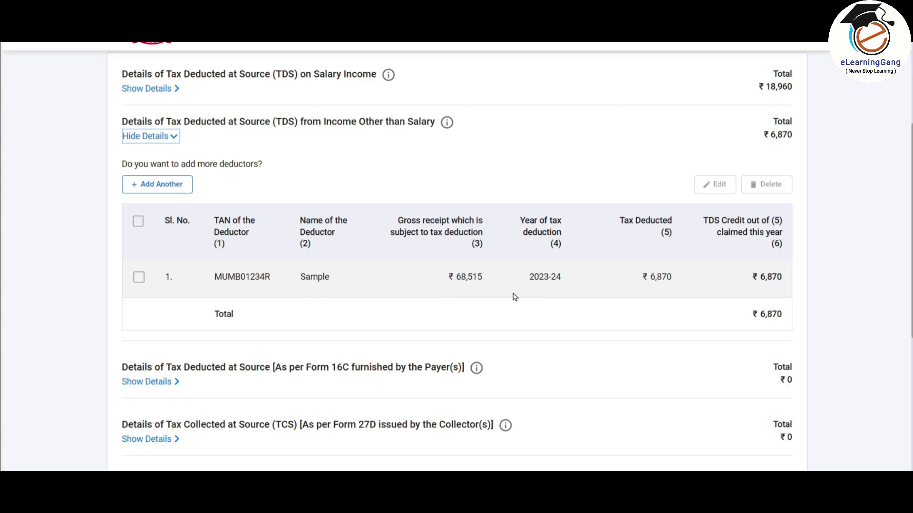
{"action": "left_click", "coordinate": [138, 278]}
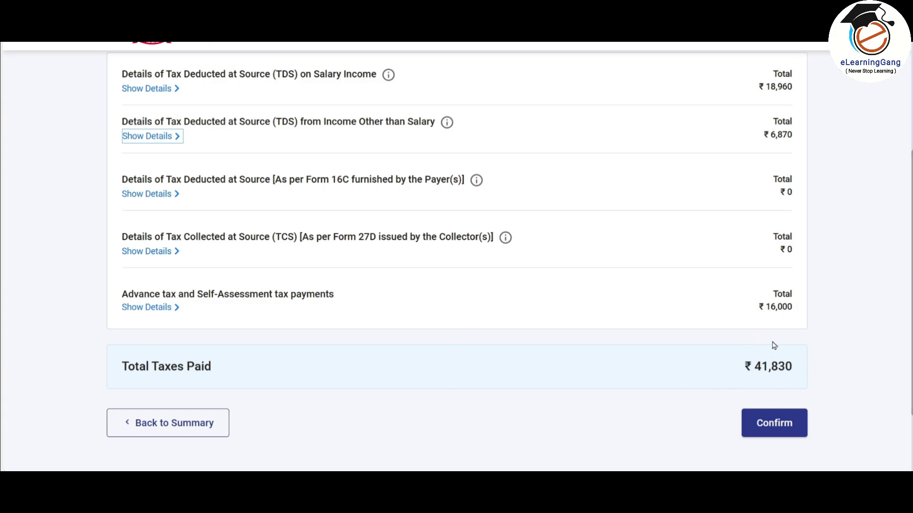
{"action": "left_click", "coordinate": [775, 426]}
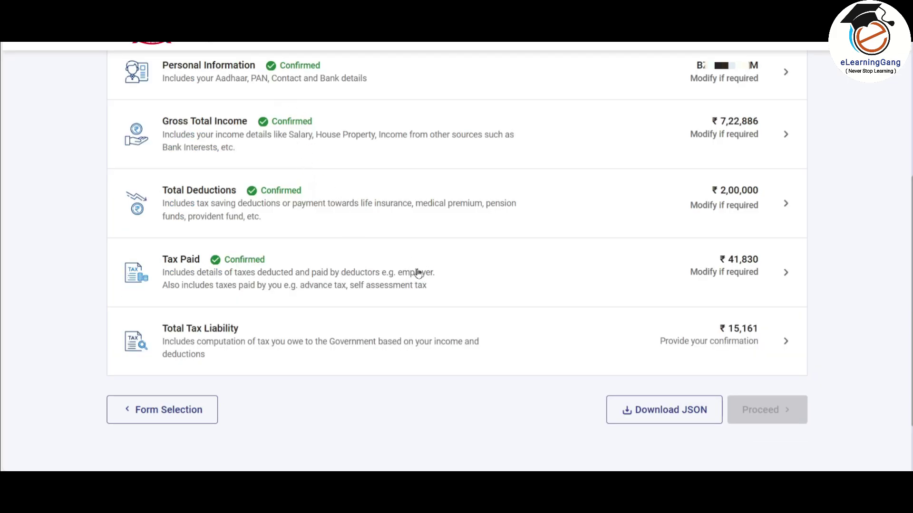
Step: Open the Total Tax Liability section, check the computation of income, tax, interest and fees, and confirm it
{"action": "left_click", "coordinate": [423, 337]}
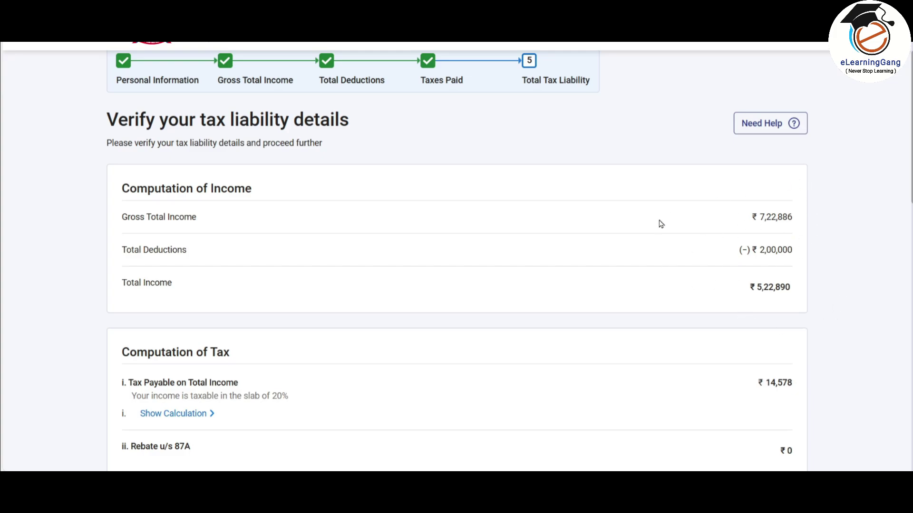
{"action": "scroll", "coordinate": [644, 214], "scroll_direction": "down", "scroll_amount": 3}
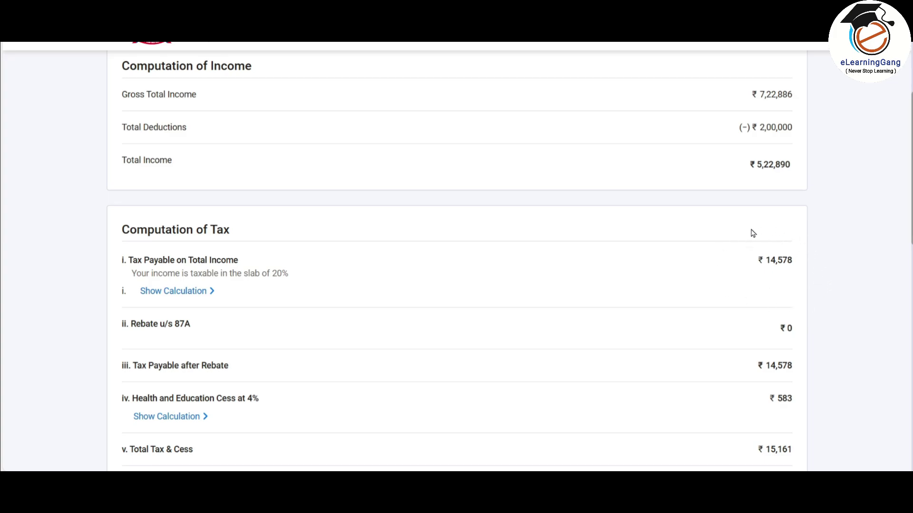
{"action": "scroll", "coordinate": [741, 252], "scroll_direction": "down", "scroll_amount": 10}
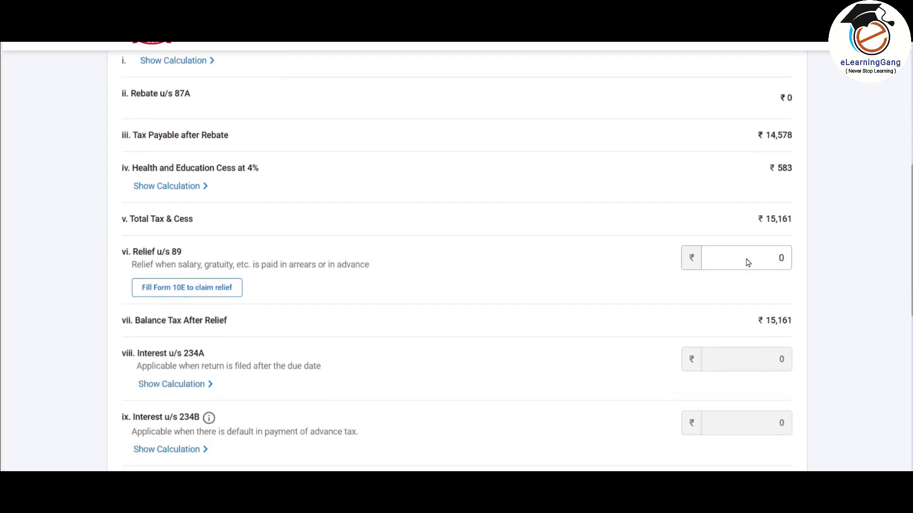
{"action": "scroll", "coordinate": [748, 263], "scroll_direction": "down", "scroll_amount": 3}
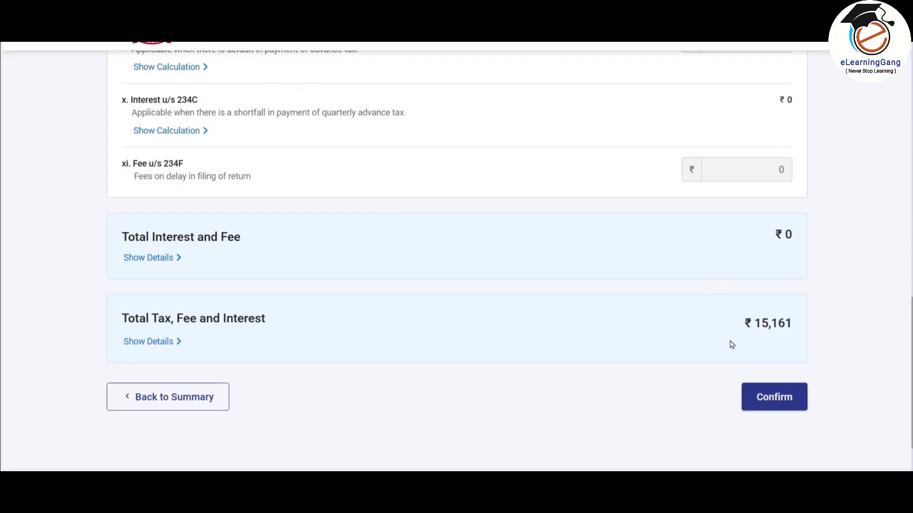
{"action": "left_click", "coordinate": [780, 400]}
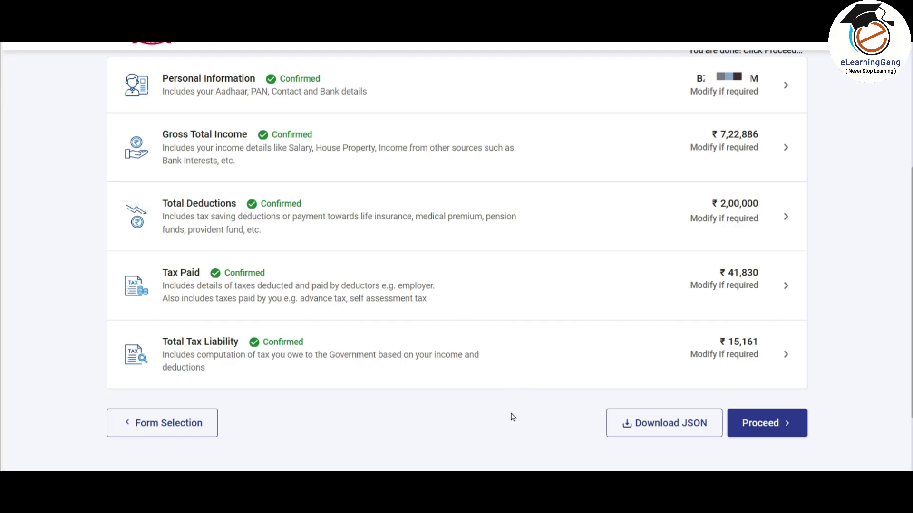
Step: Proceed to the tax summary, review the taxable income, tax payable and refund calculations, and continue to the return preview
{"action": "left_click", "coordinate": [780, 426]}
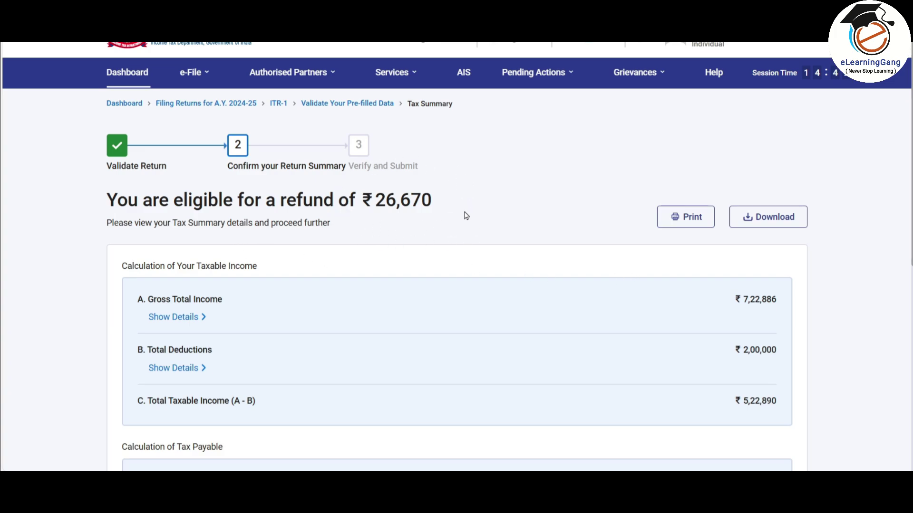
{"action": "scroll", "coordinate": [461, 213], "scroll_direction": "down", "scroll_amount": 3}
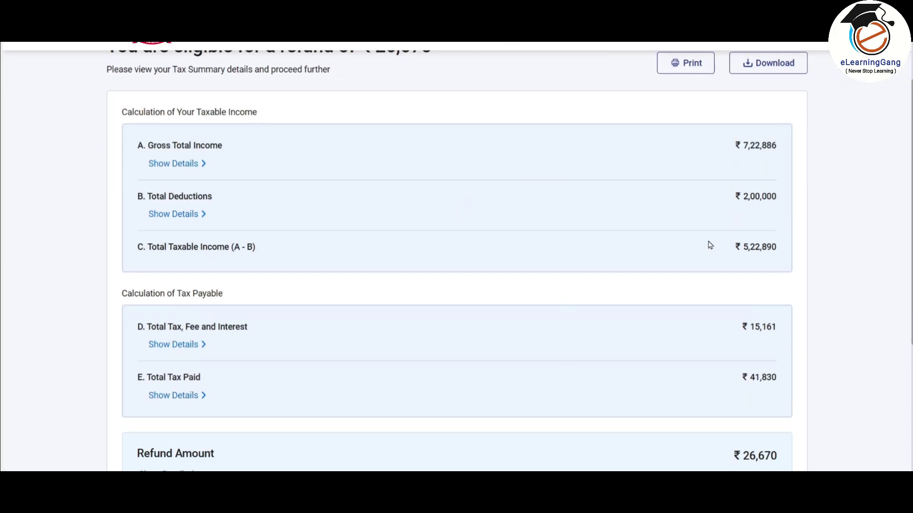
{"action": "scroll", "coordinate": [732, 230], "scroll_direction": "down", "scroll_amount": 3}
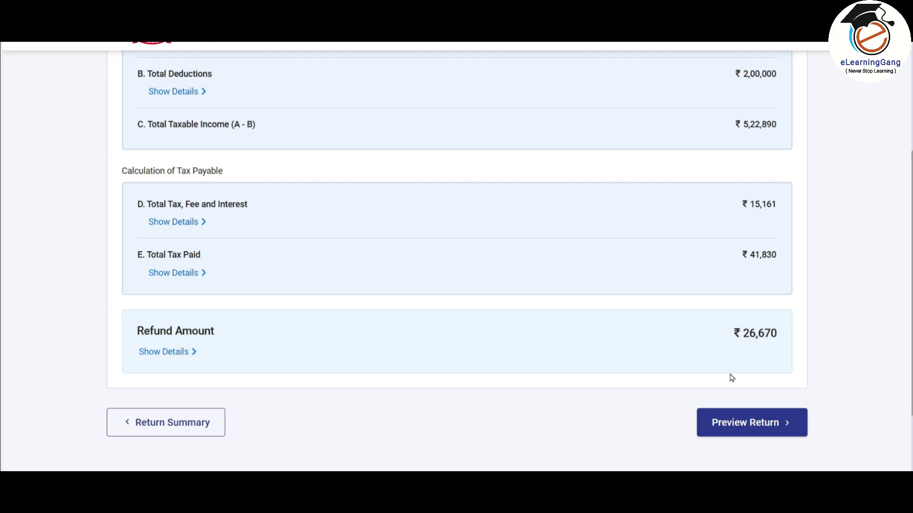
{"action": "left_click", "coordinate": [761, 430]}
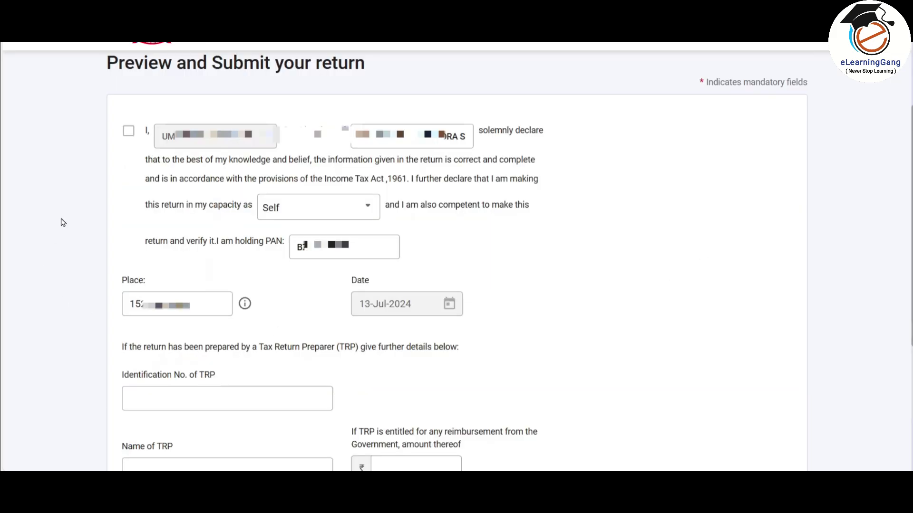
Step: Accept the self-capacity declaration without any Tax Return Preparer details, and run validation on the previewed return
{"action": "left_click", "coordinate": [127, 132]}
{"action": "scroll", "coordinate": [689, 181], "scroll_direction": "down", "scroll_amount": 5}
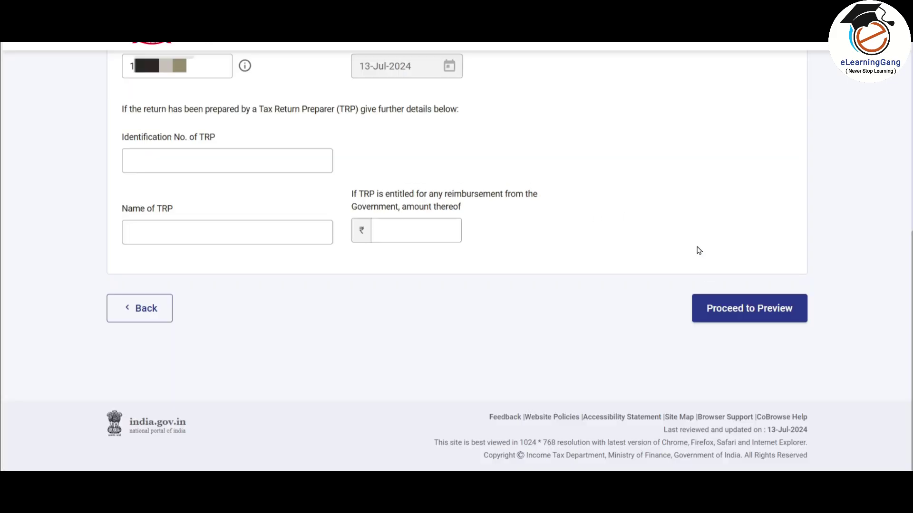
{"action": "left_click", "coordinate": [758, 317]}
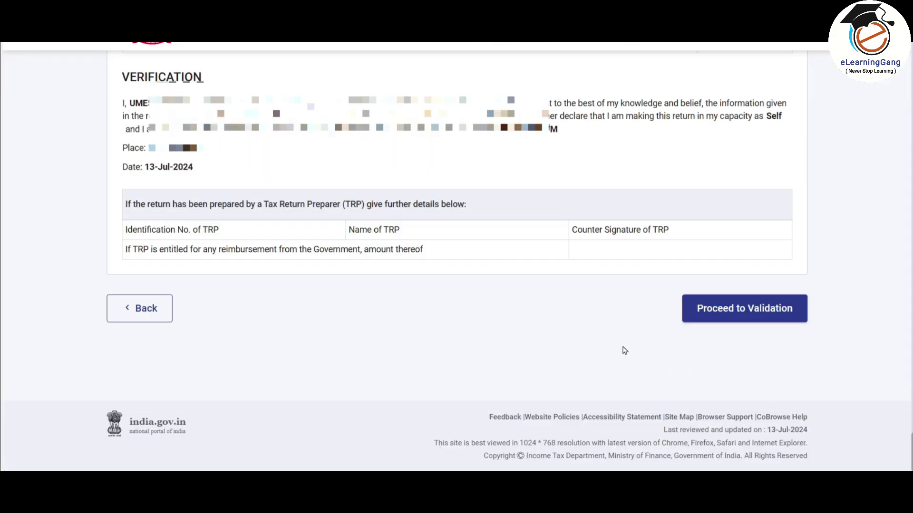
{"action": "left_click", "coordinate": [761, 310]}
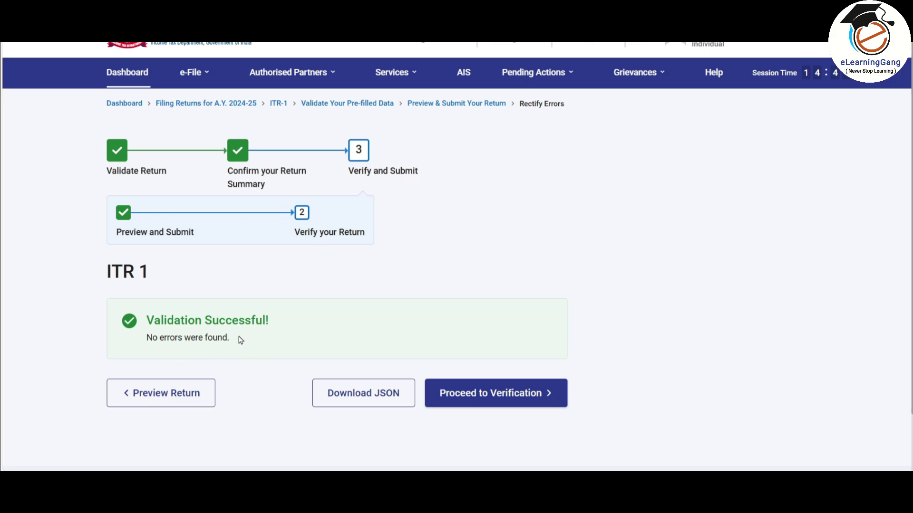
Step: Proceed to verification and choose e-Verify Now using an OTP on the mobile number registered with Aadhaar
{"action": "left_click", "coordinate": [513, 396]}
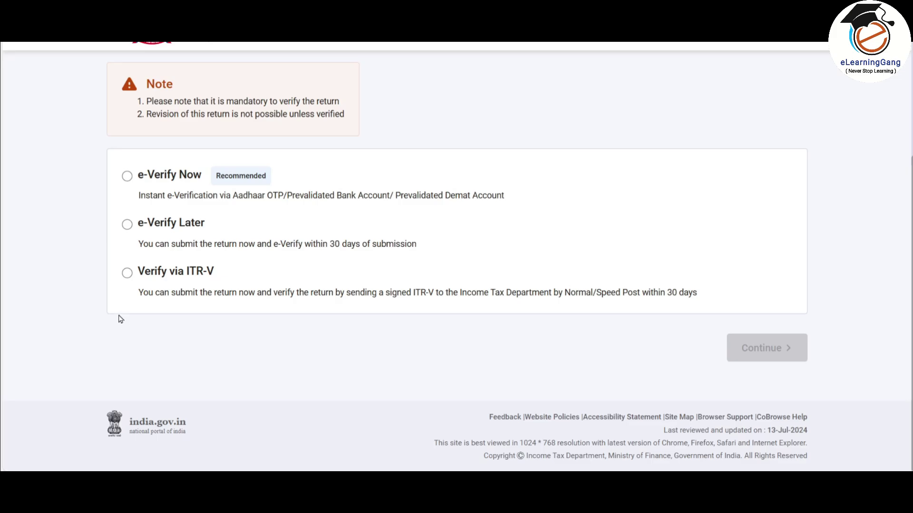
{"action": "left_click", "coordinate": [127, 176]}
{"action": "left_click", "coordinate": [752, 352]}
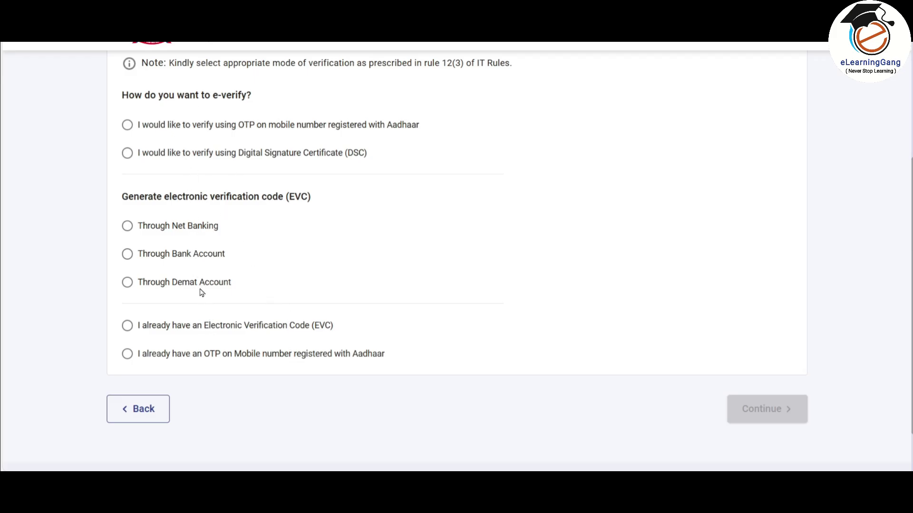
{"action": "left_click", "coordinate": [127, 125]}
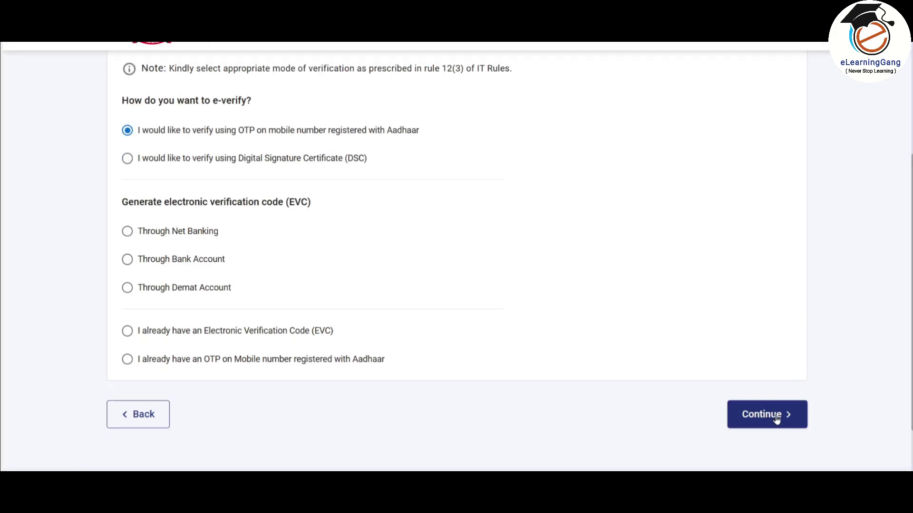
{"action": "left_click", "coordinate": [772, 420]}
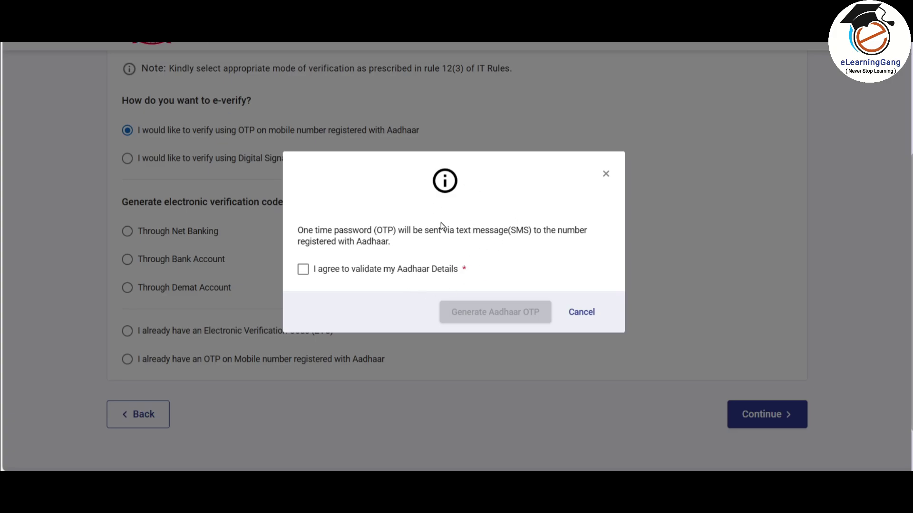
Step: Agree to validate the Aadhaar details, generate the Aadhaar OTP, and enter and validate the received one-time password
{"action": "left_click", "coordinate": [303, 270]}
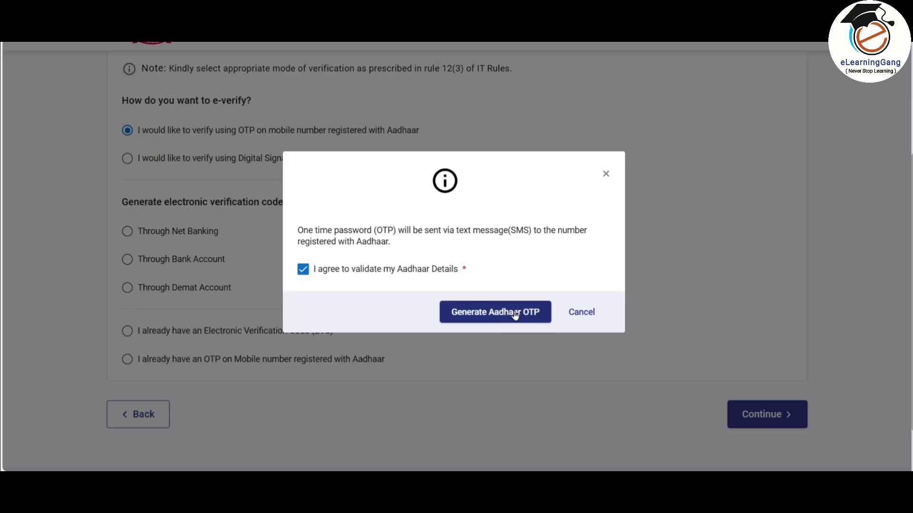
{"action": "left_click", "coordinate": [515, 311]}
{"action": "left_click", "coordinate": [295, 269]}
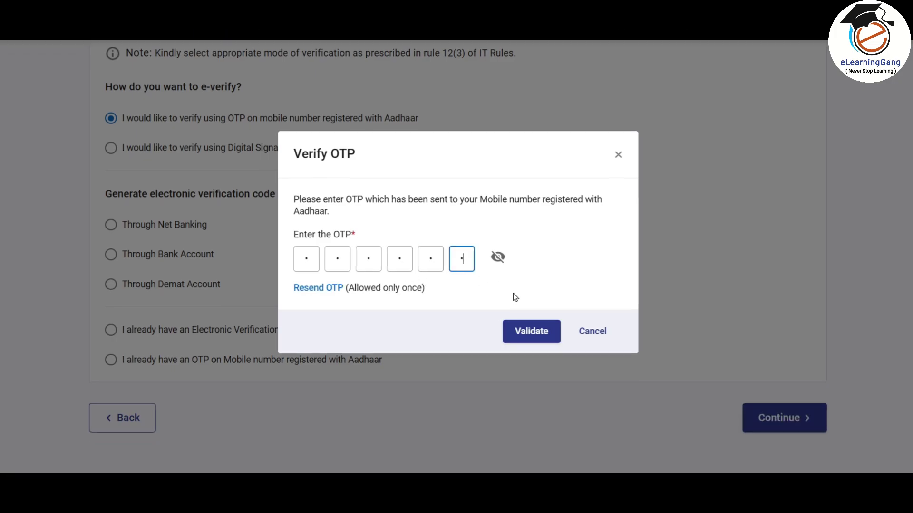
{"action": "left_click", "coordinate": [536, 338]}
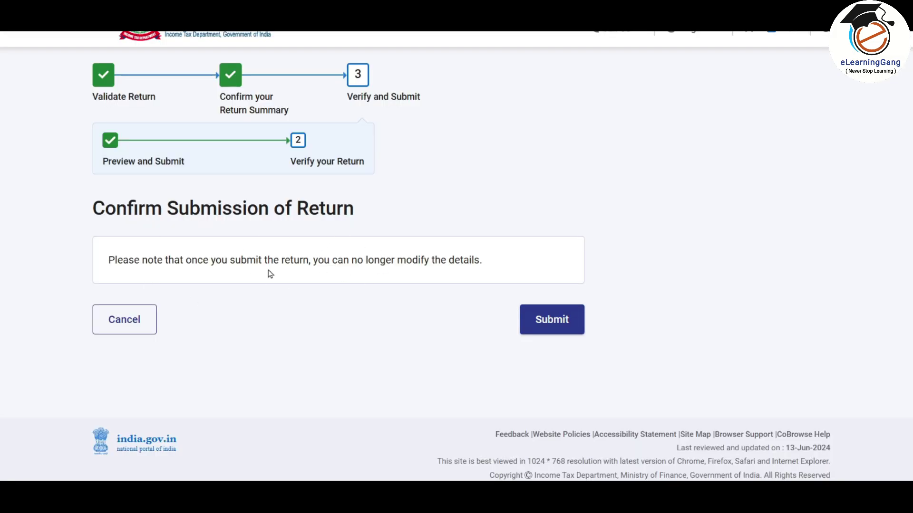
Step: Submit the verified income tax return and download its receipt
{"action": "left_click", "coordinate": [557, 324]}
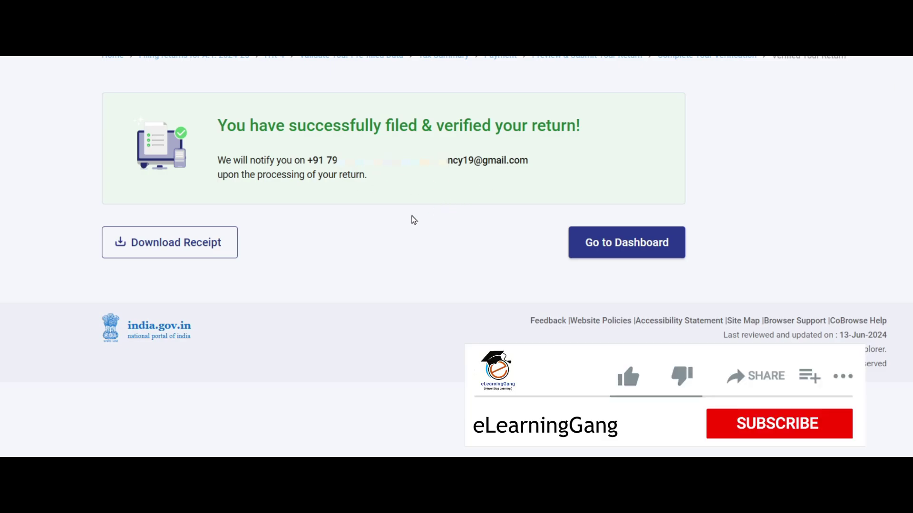
{"action": "left_click", "coordinate": [198, 253]}
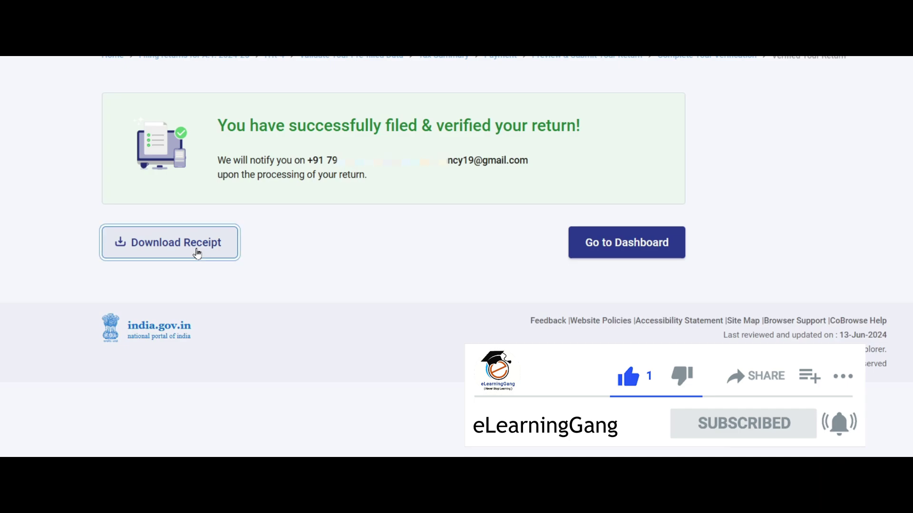